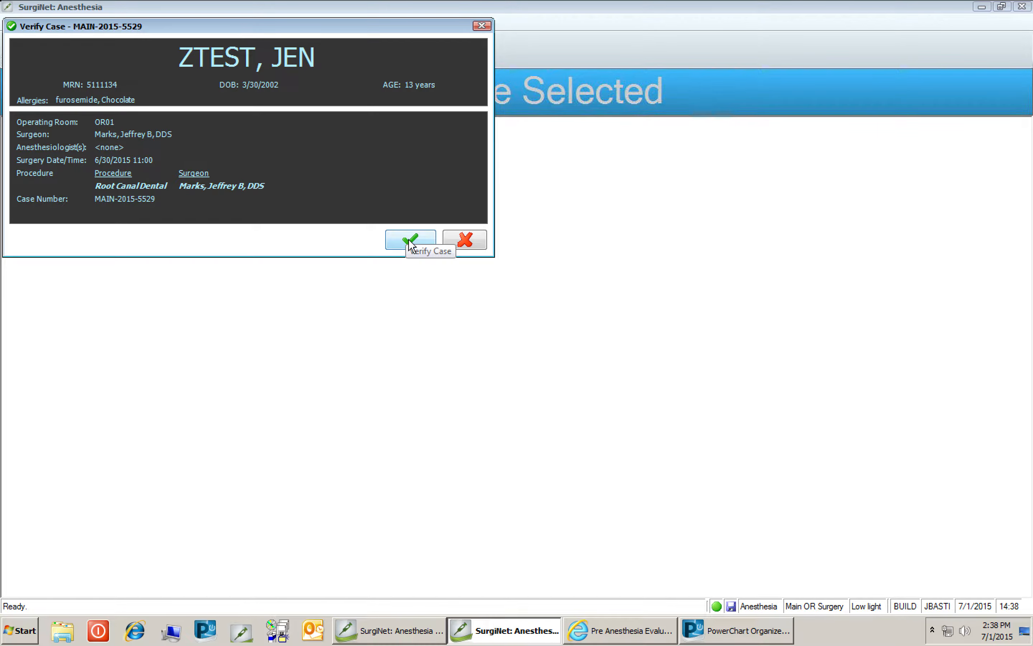
Verify the case, skip device selection, and resize the side panel to widen the charting area.
left_click(410, 241)
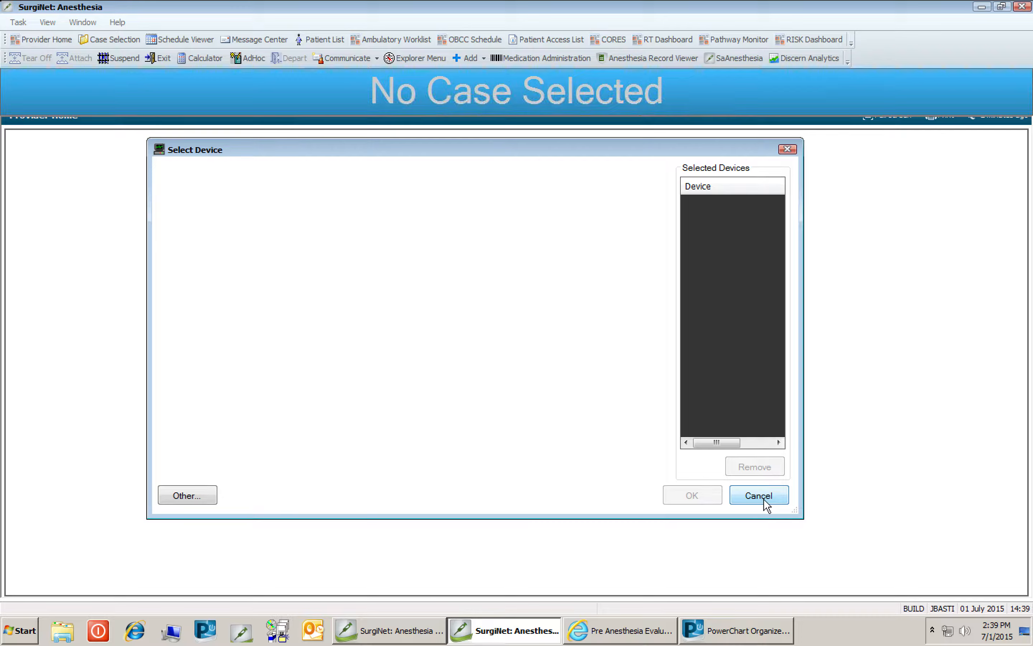
left_click(764, 496)
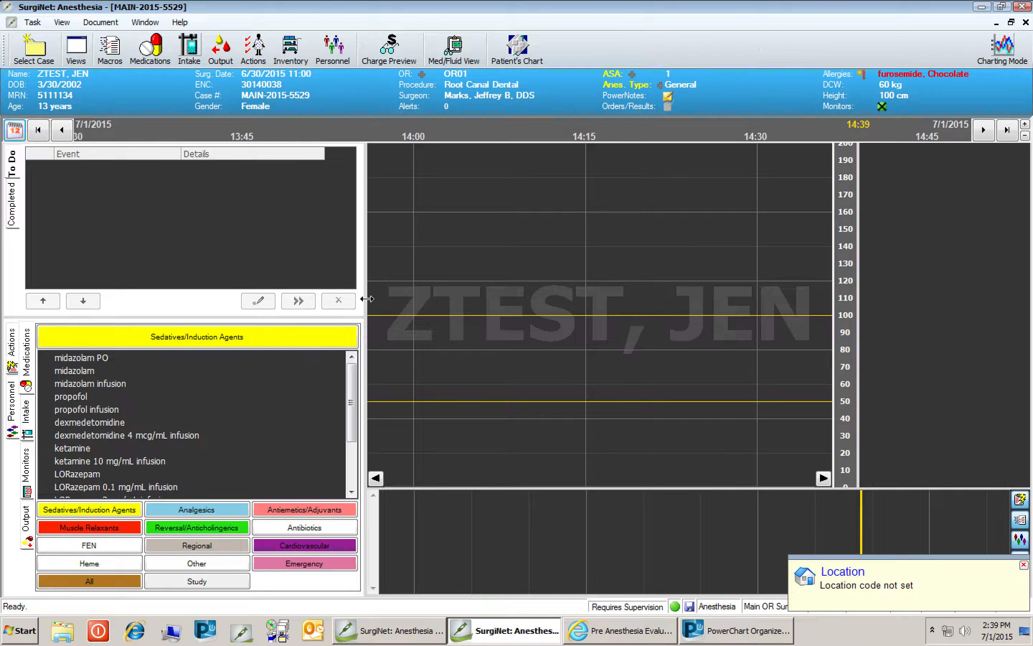
left_click_drag(367, 299, 229, 299)
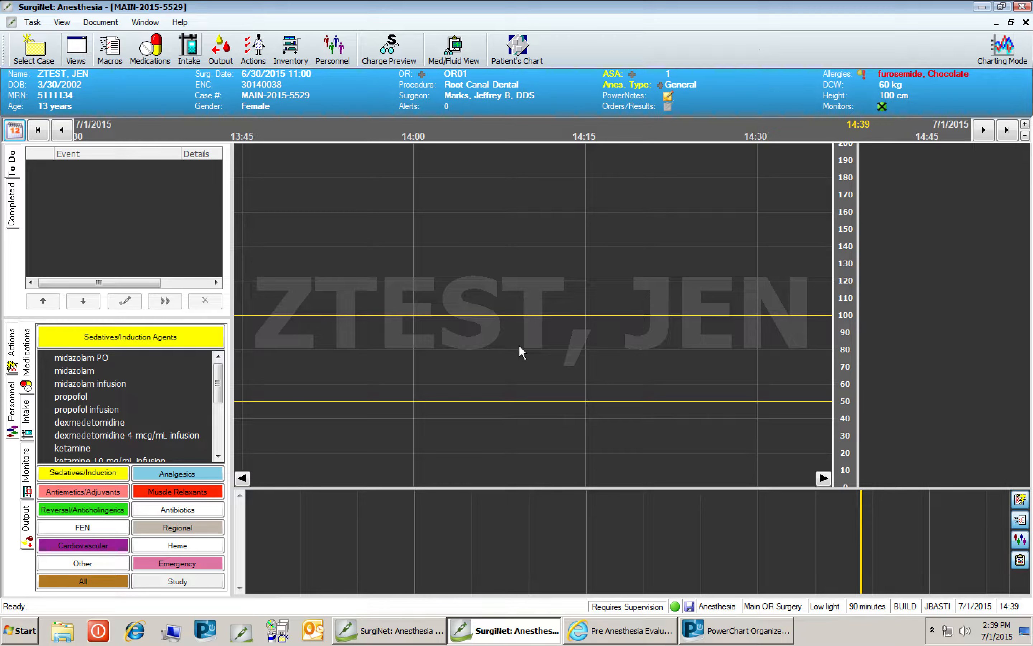
Browse the macro choices in the Default and Specialty categories.
left_click(110, 48)
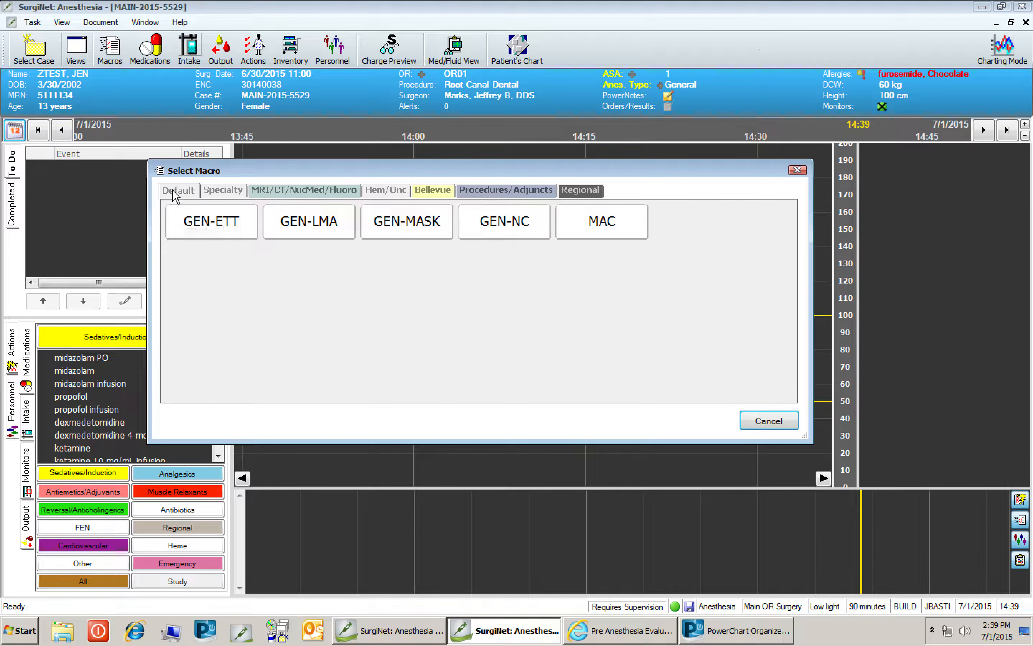
left_click(591, 237)
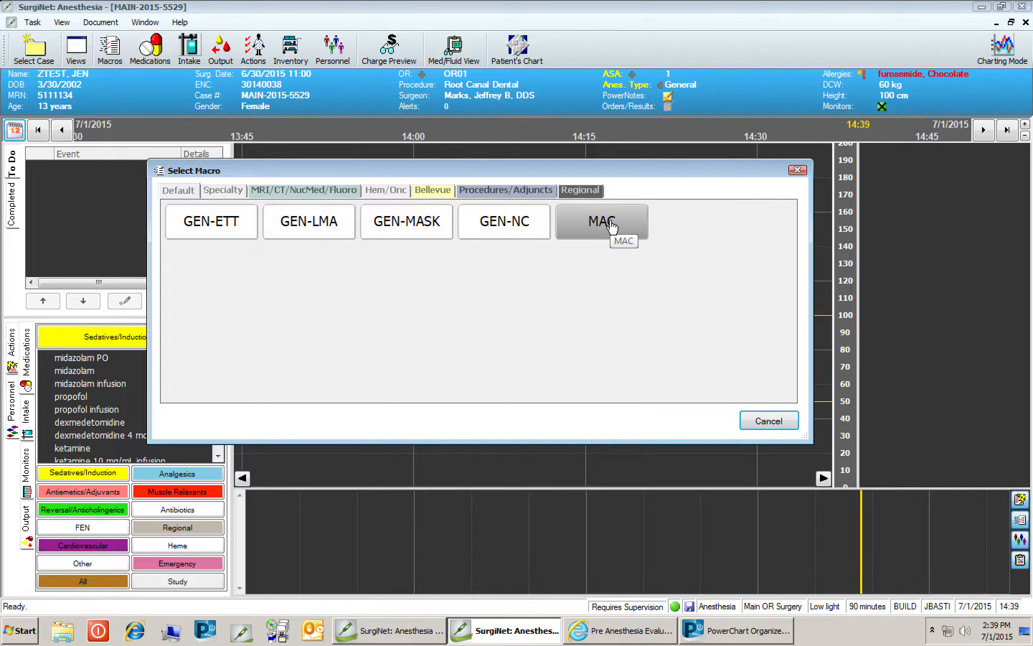
left_click(235, 193)
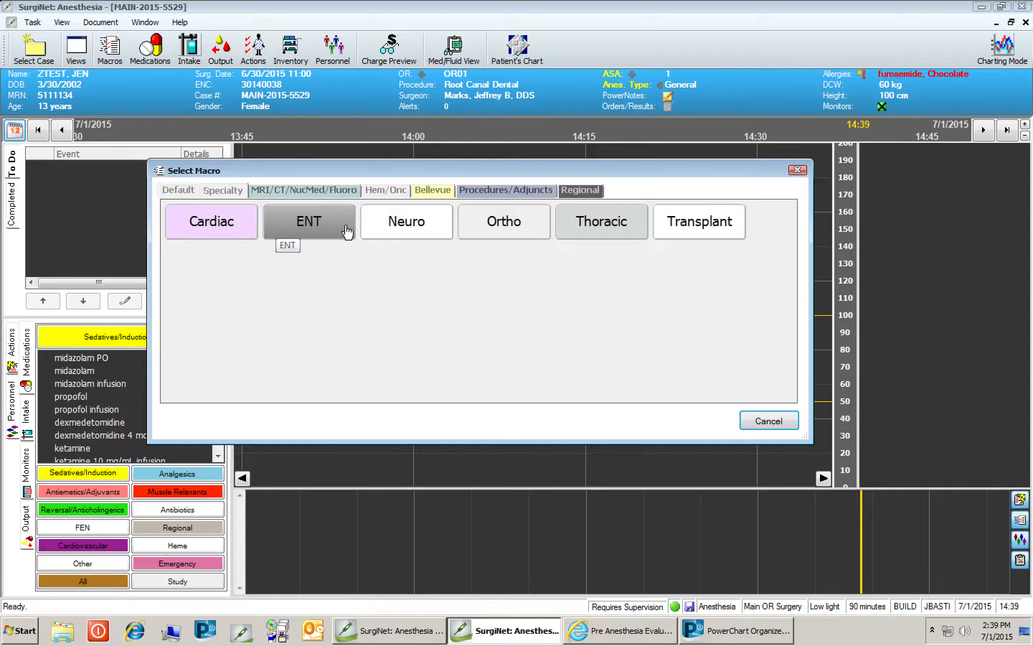
left_click(324, 227)
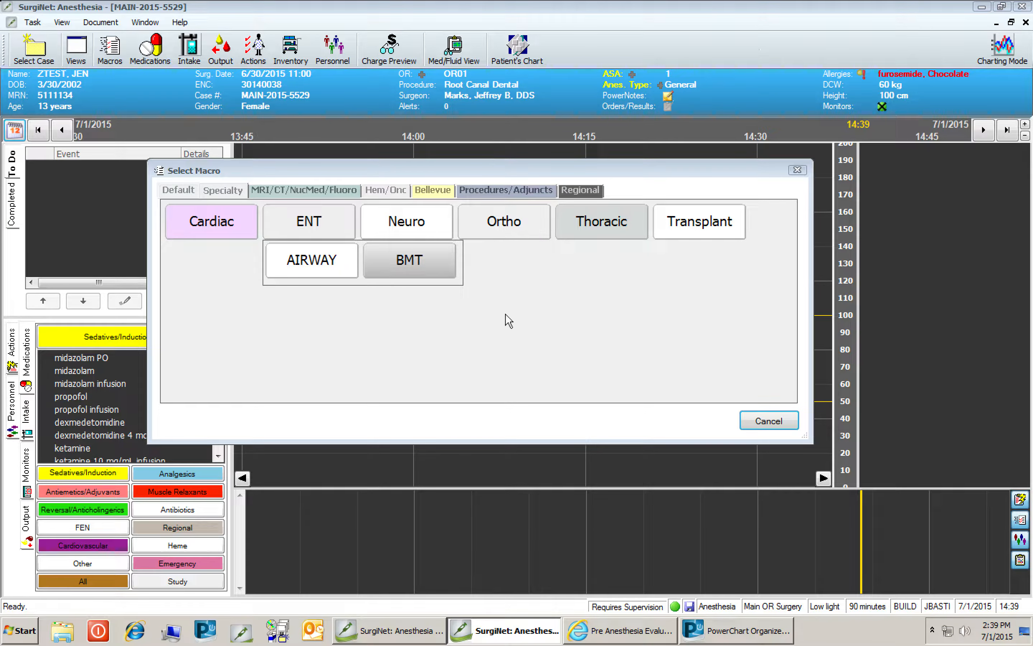
left_click(507, 225)
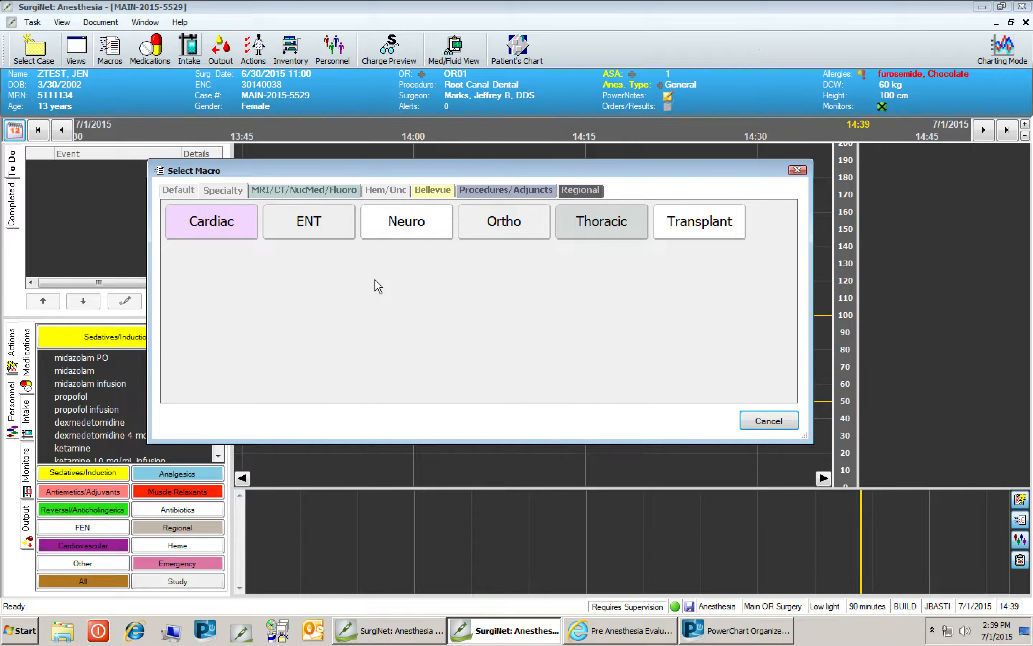
left_click(175, 191)
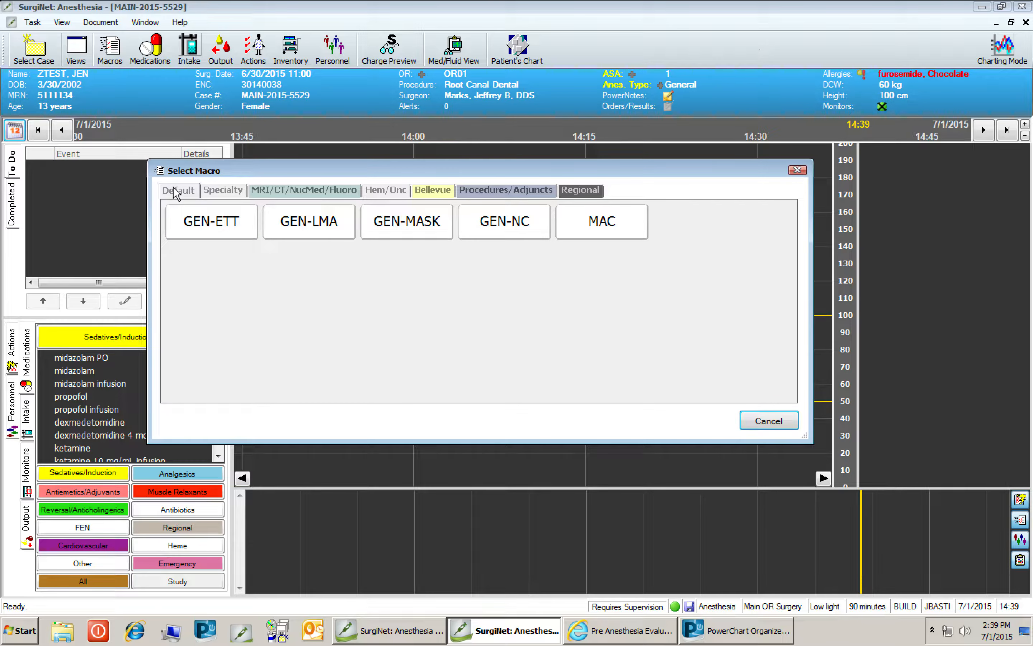
Open the GEN-ETT macro, set all event times to current, and execute it.
left_click(216, 227)
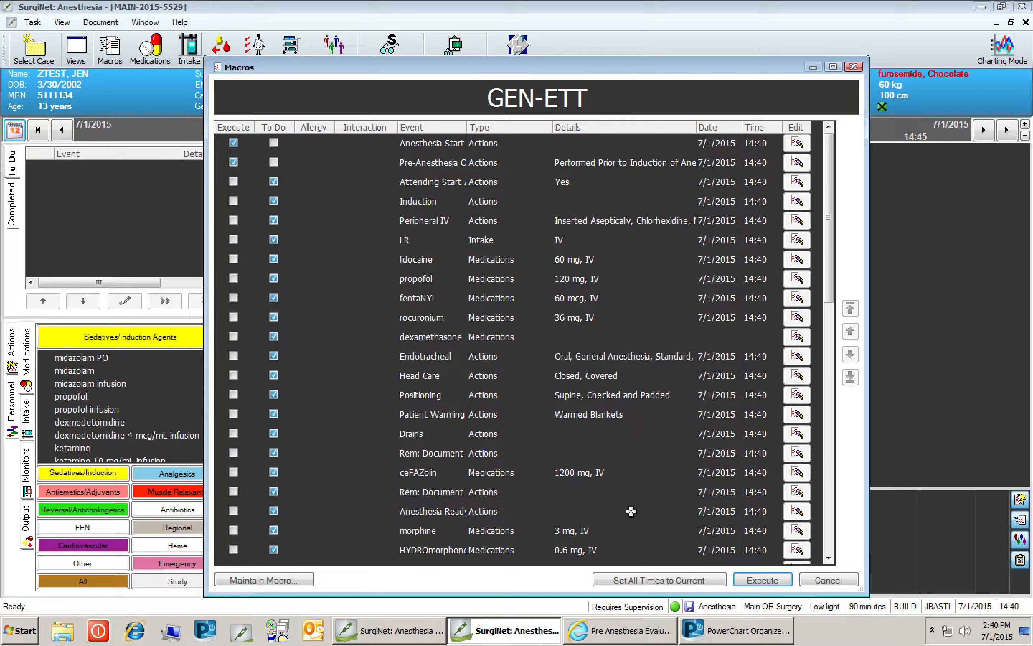
left_click(654, 581)
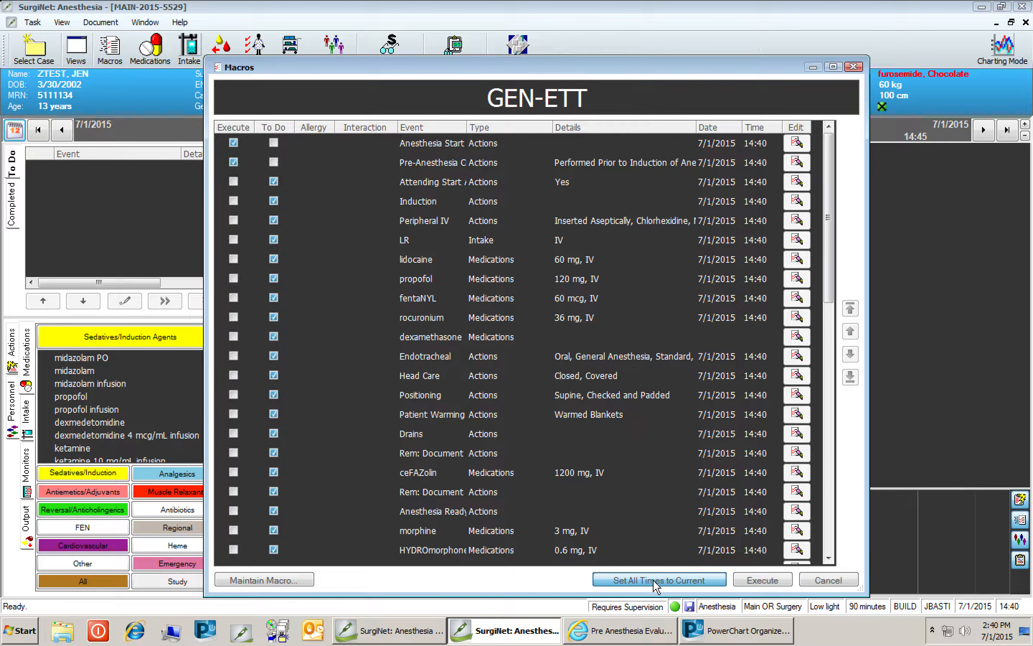
left_click(774, 580)
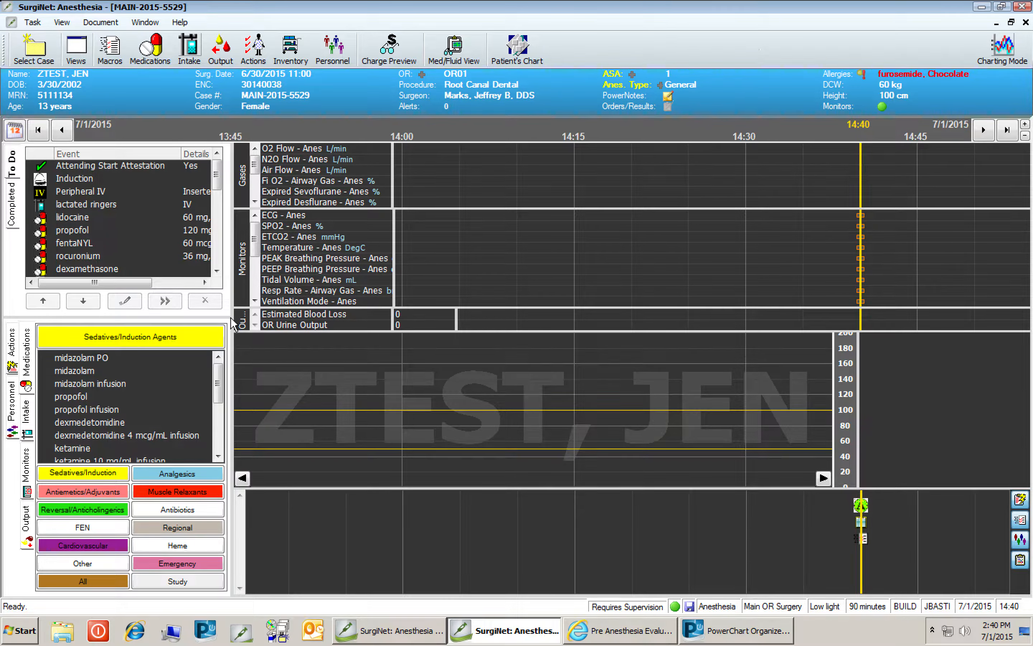
Widen the side panel and lengthen the To Do event list.
left_click_drag(234, 331, 310, 334)
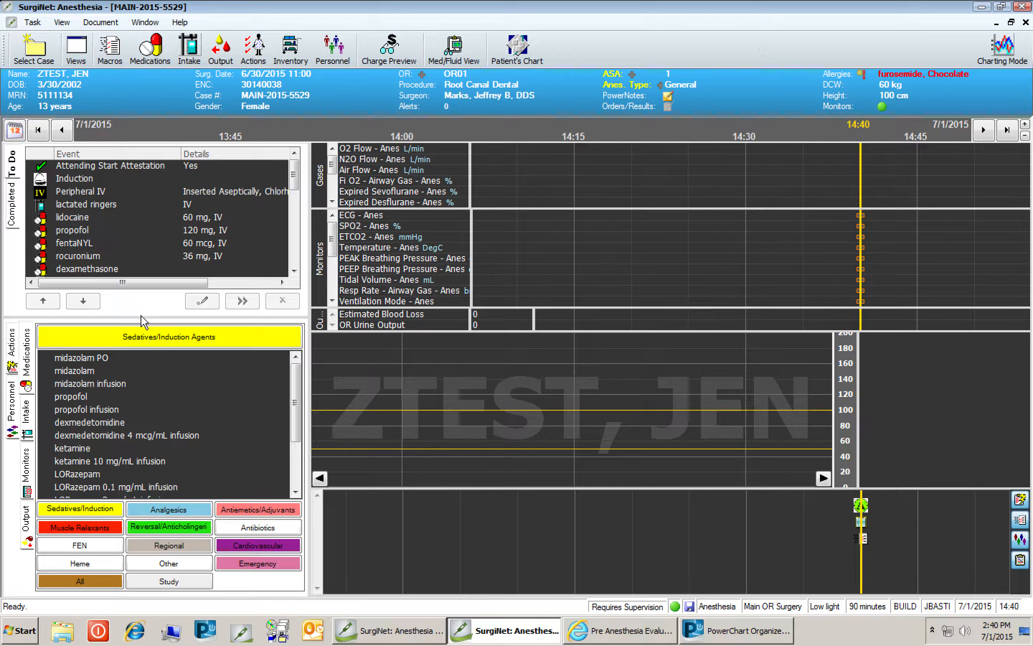
left_click_drag(141, 318, 142, 347)
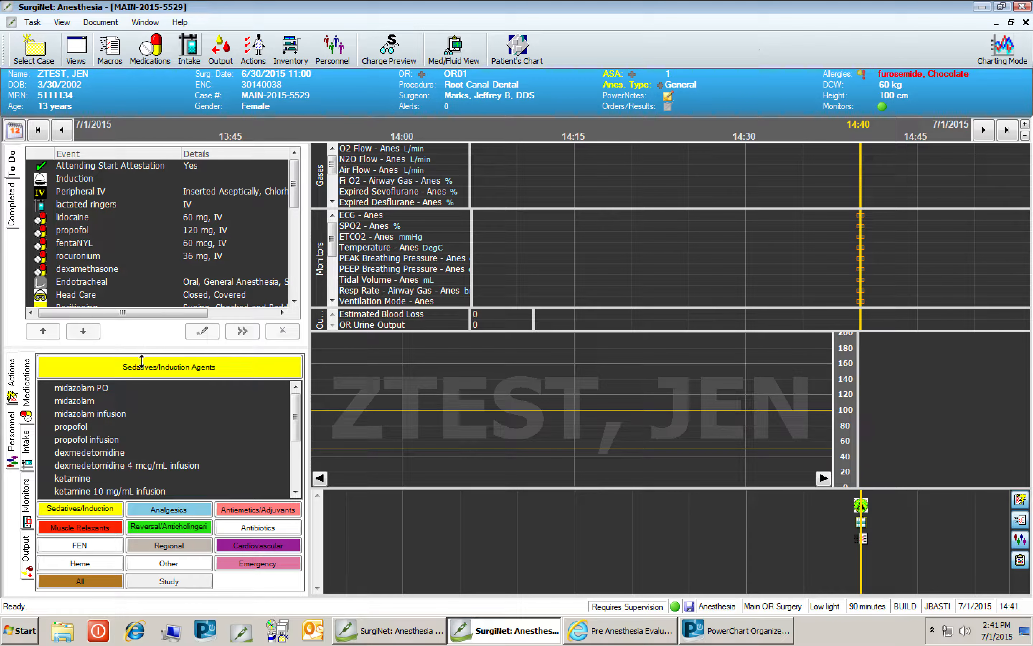
Browse the Actions, Personnel, Medications, Intake and Output tabs of the side panel.
left_click(13, 379)
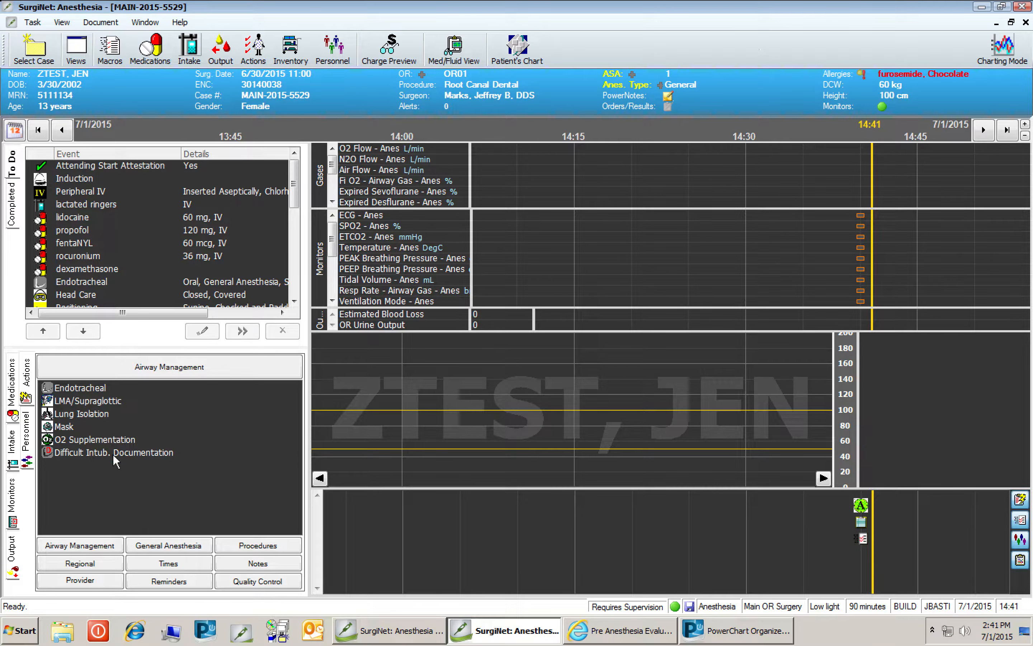
left_click(29, 440)
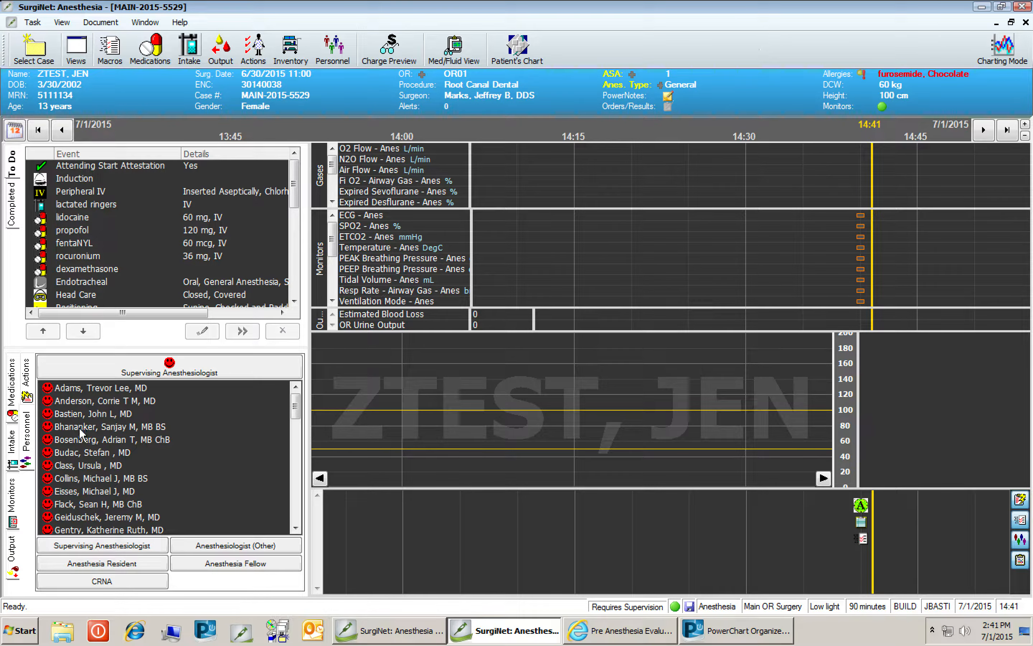
left_click(11, 391)
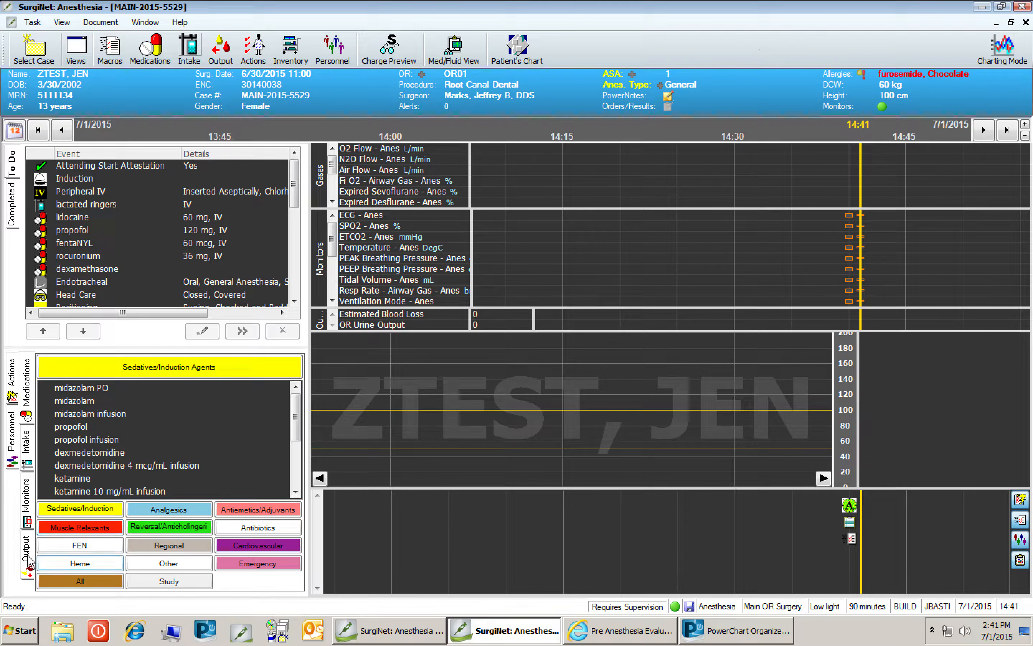
left_click(28, 455)
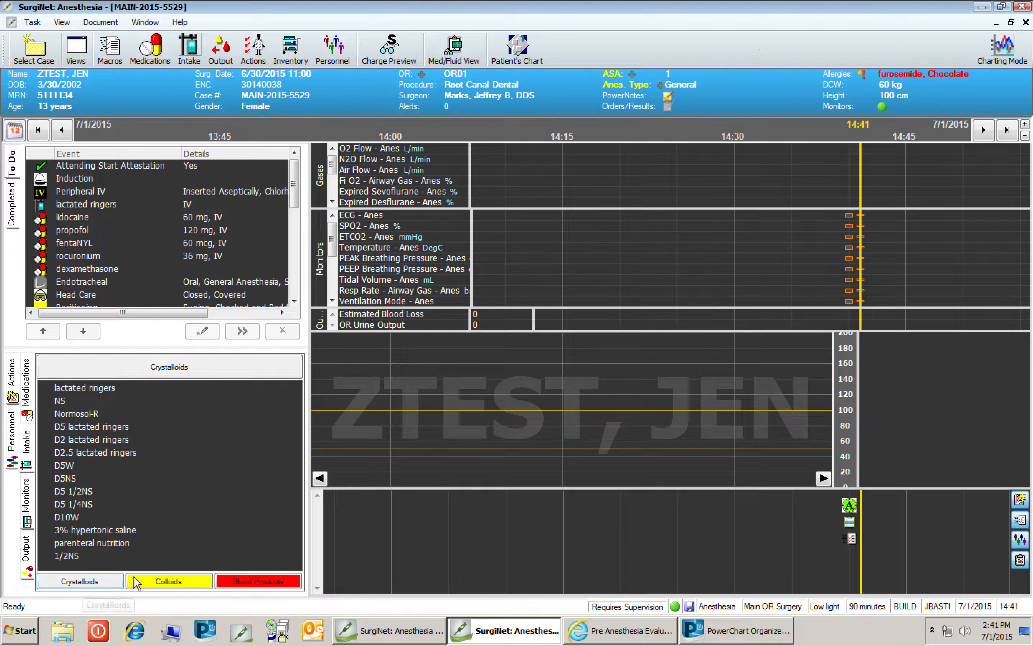
left_click(169, 582)
left_click(248, 583)
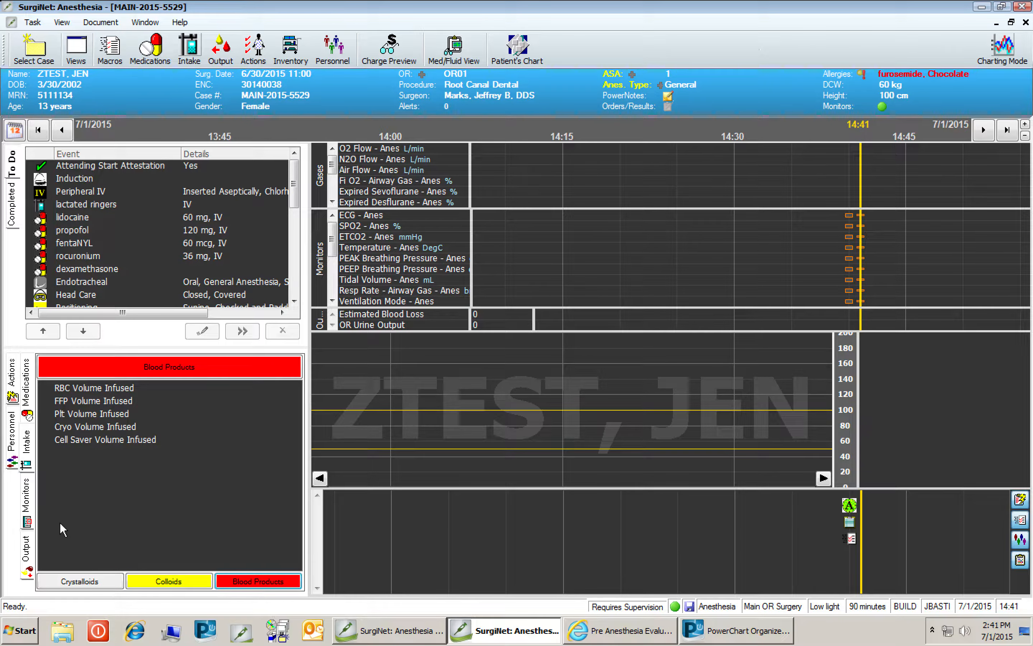
left_click(26, 555)
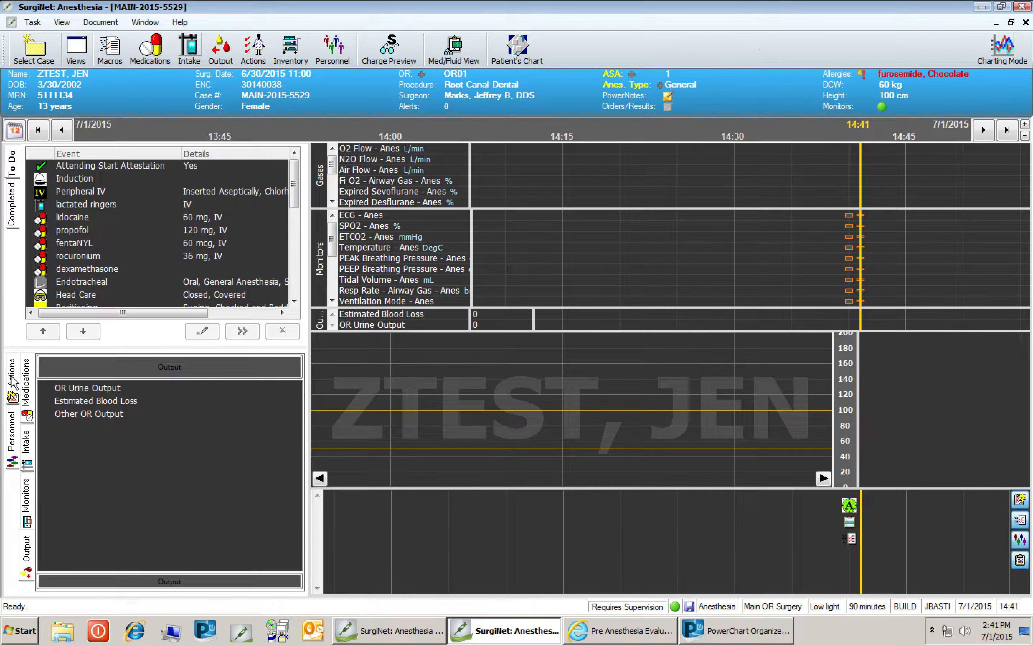
left_click(27, 391)
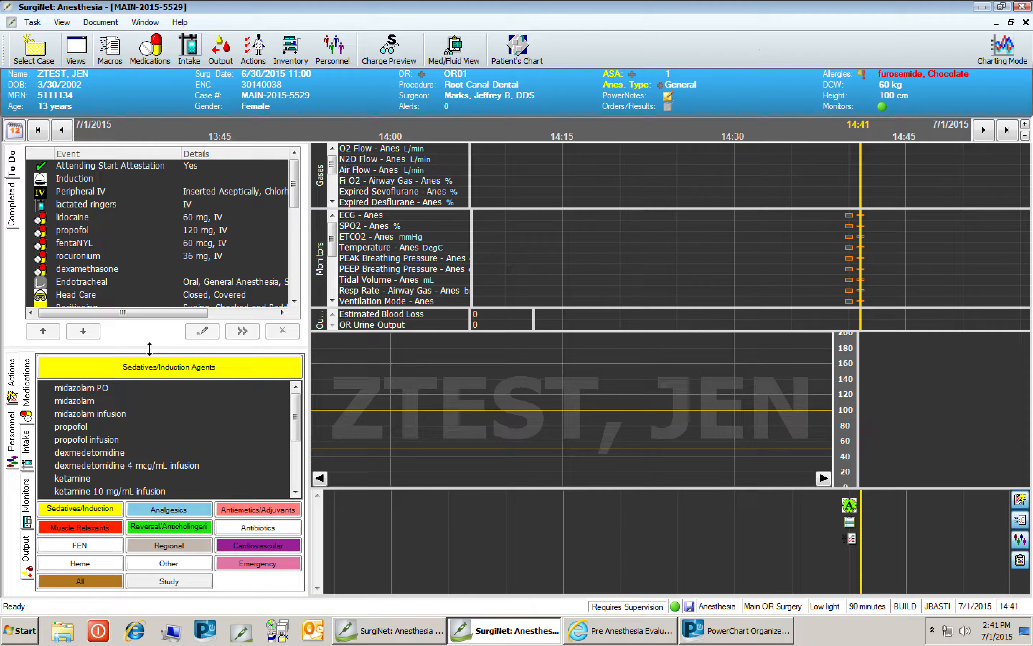
Chart the Attending Start Attestation event onto the timeline at the current time.
left_click_drag(149, 349, 148, 376)
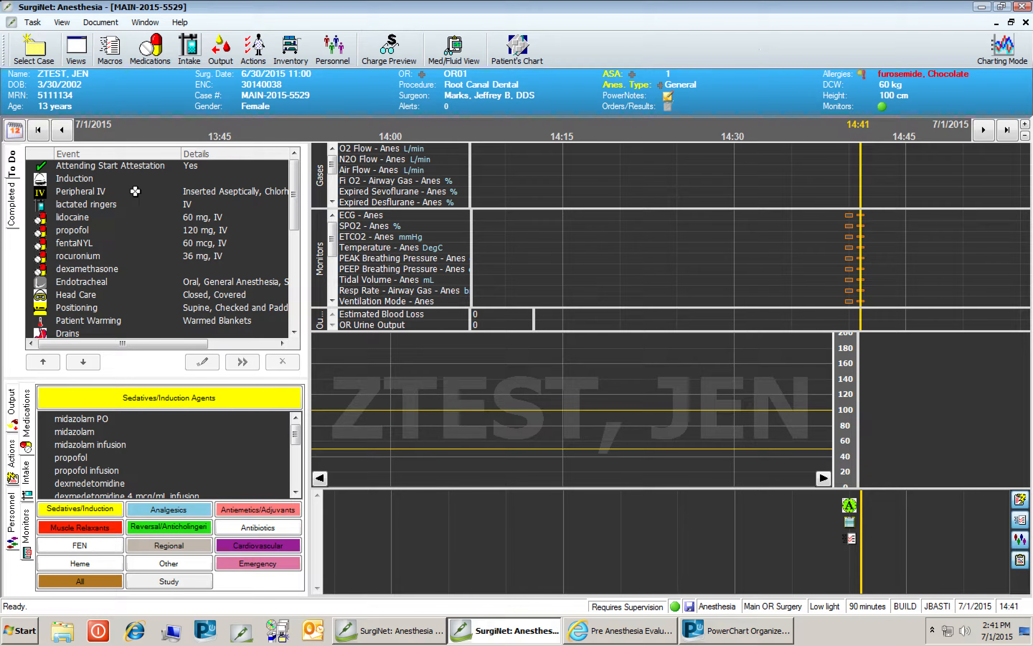
left_click(130, 168)
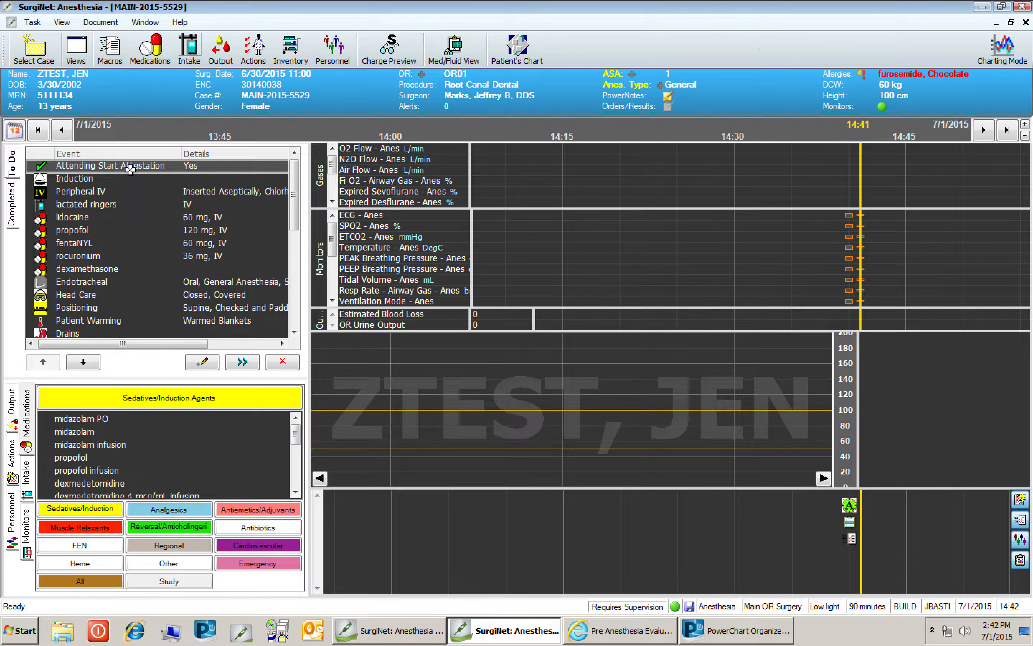
left_click_drag(130, 169, 864, 529)
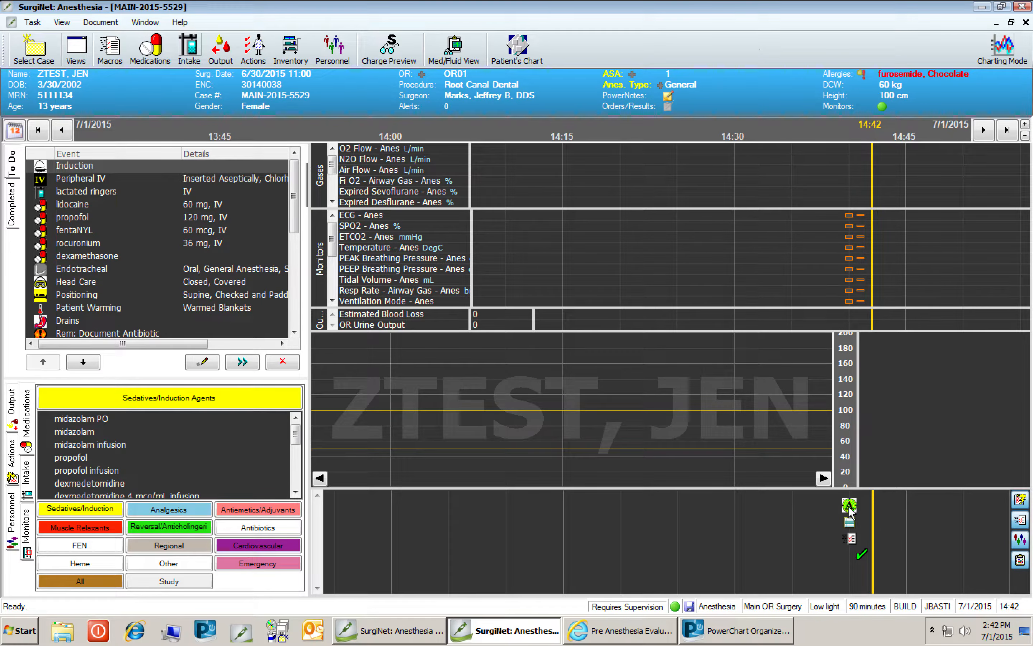
mouse_move(850, 510)
mouse_move(852, 538)
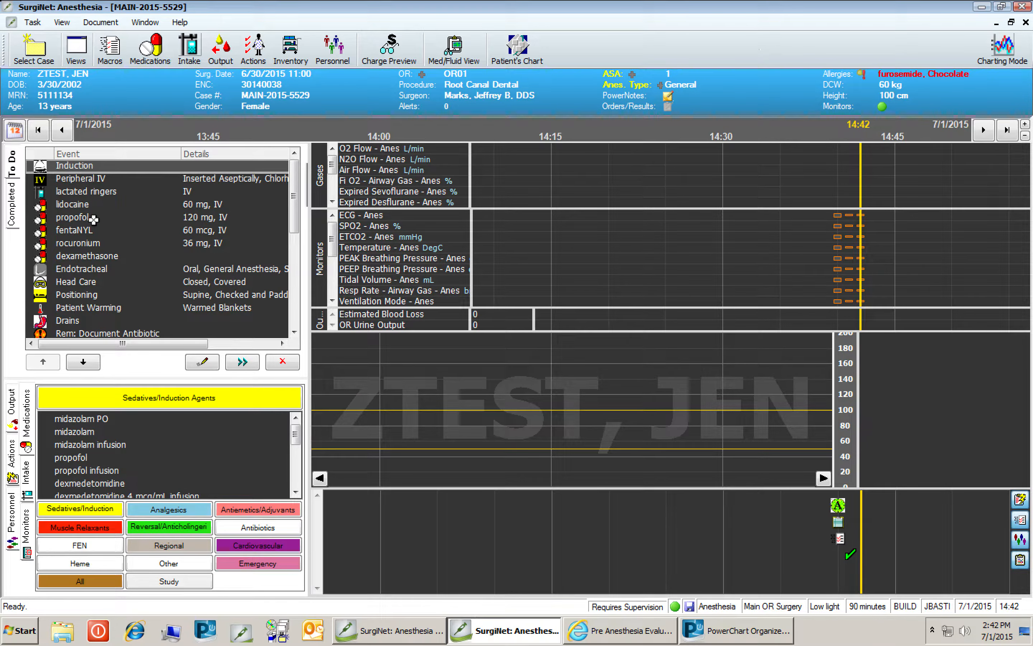
Set Induction to Mask, parental presence Yes, Cooperative, Easy bag mask ventilation, airway None, then chart it on the timeline.
left_click(205, 363)
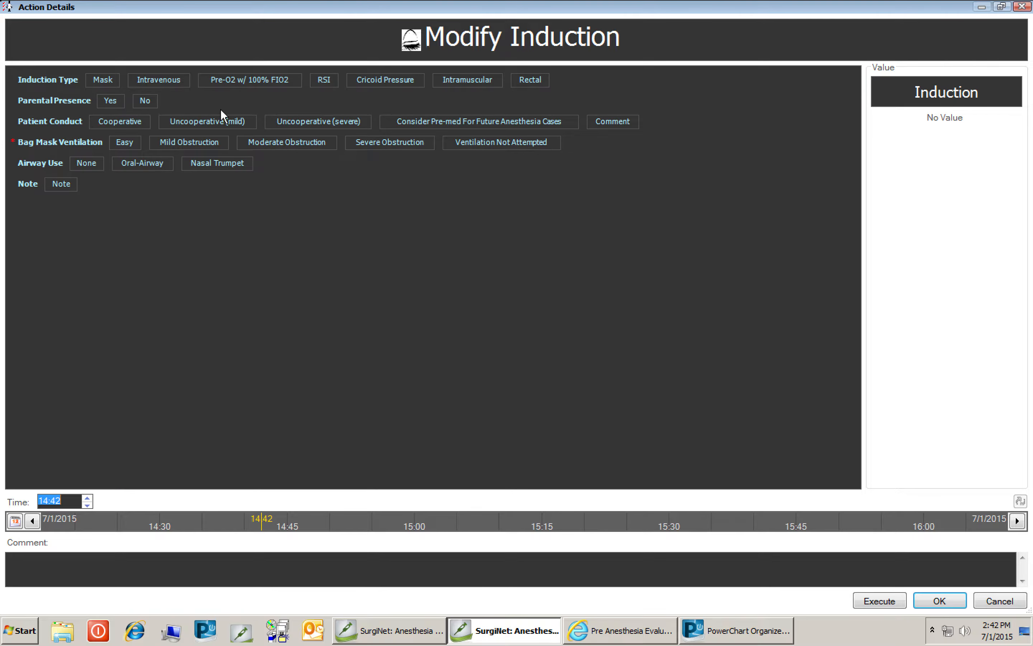
left_click(104, 80)
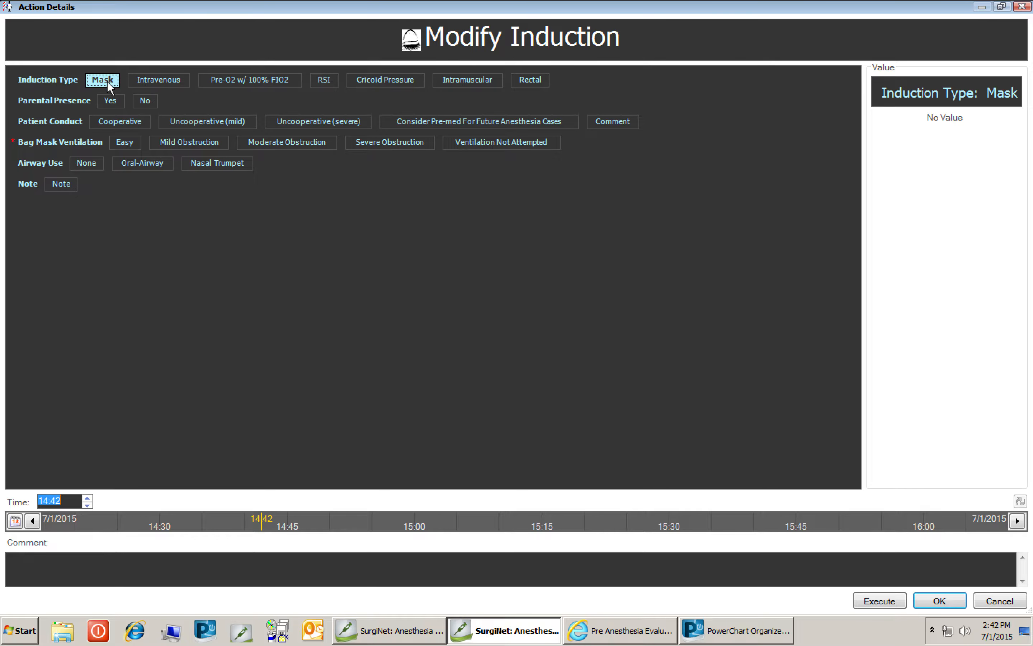
left_click(110, 102)
left_click(112, 119)
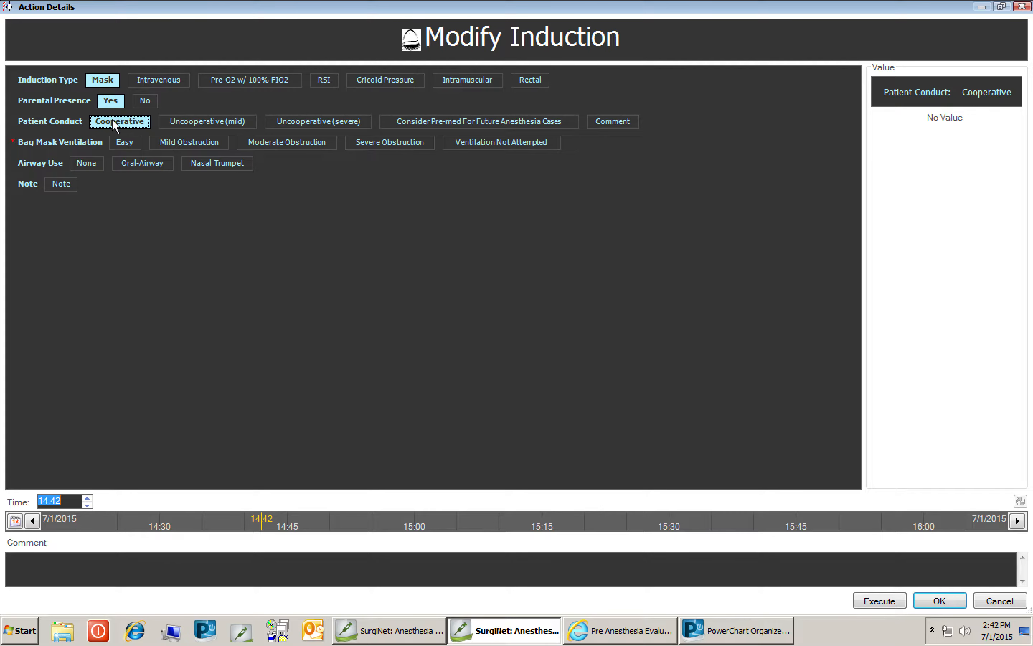
left_click(124, 144)
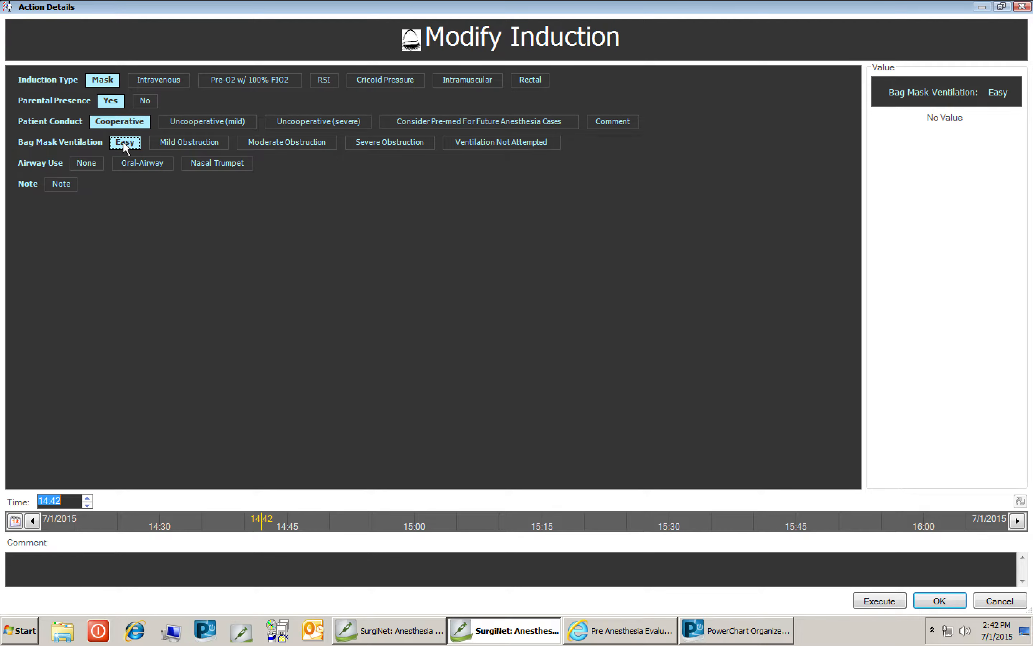
left_click(91, 164)
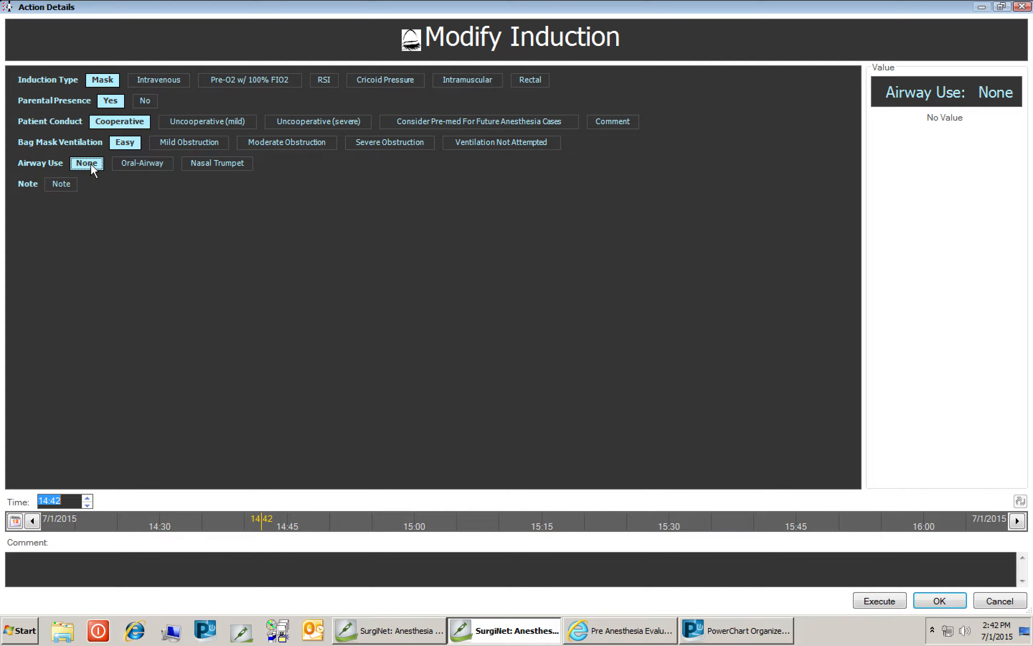
left_click(939, 601)
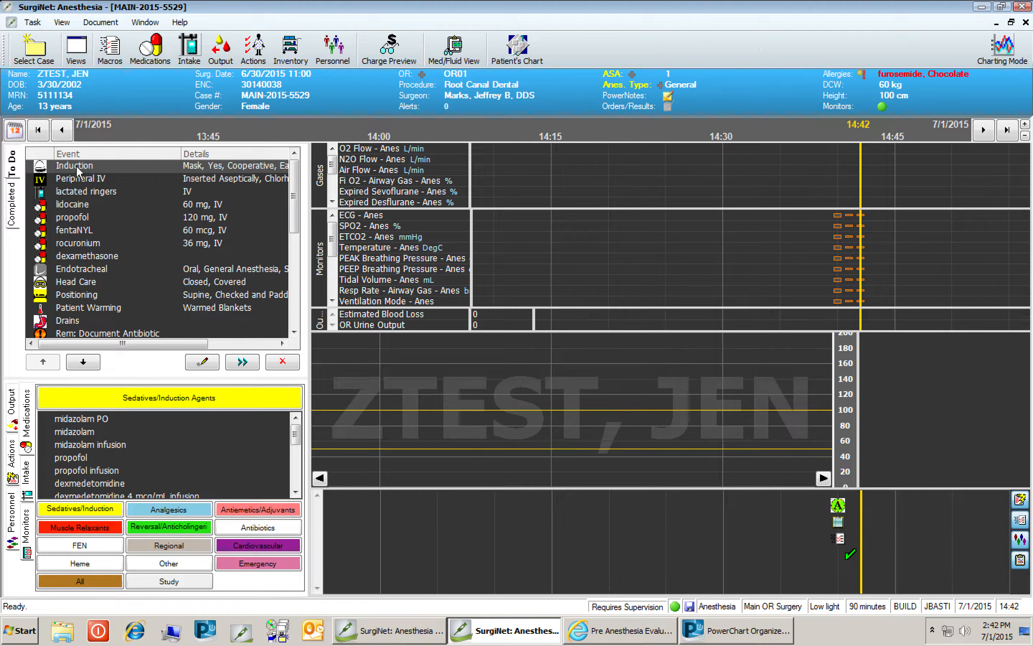
left_click_drag(76, 163, 859, 533)
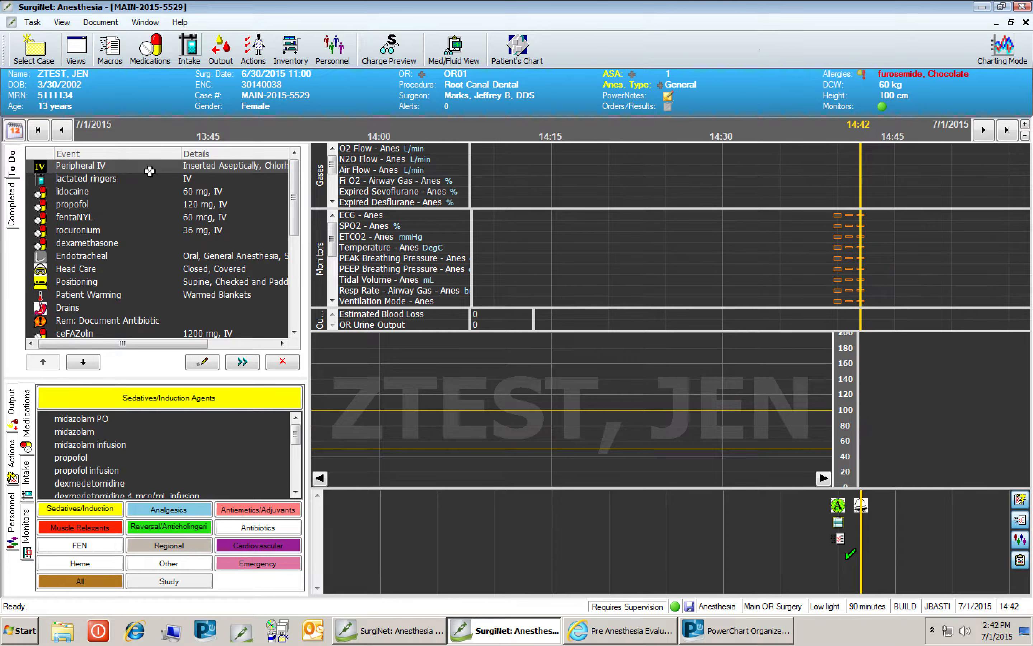
Modify the Peripheral IV event to 22 g, left hand site, and one attempt, then save it.
left_click(213, 367)
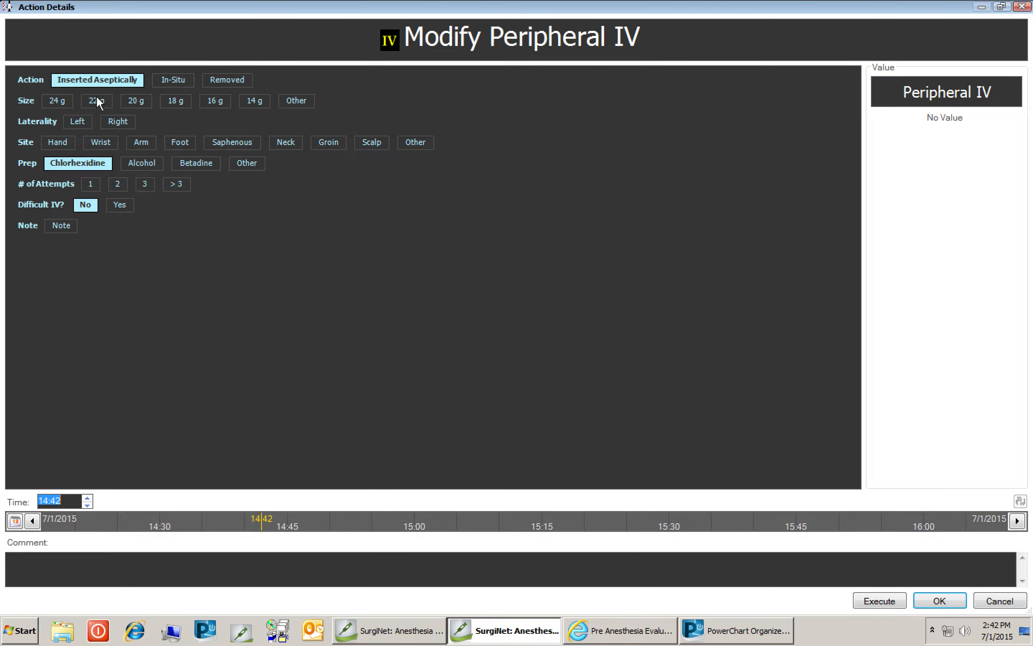
left_click(98, 102)
left_click(80, 125)
left_click(65, 141)
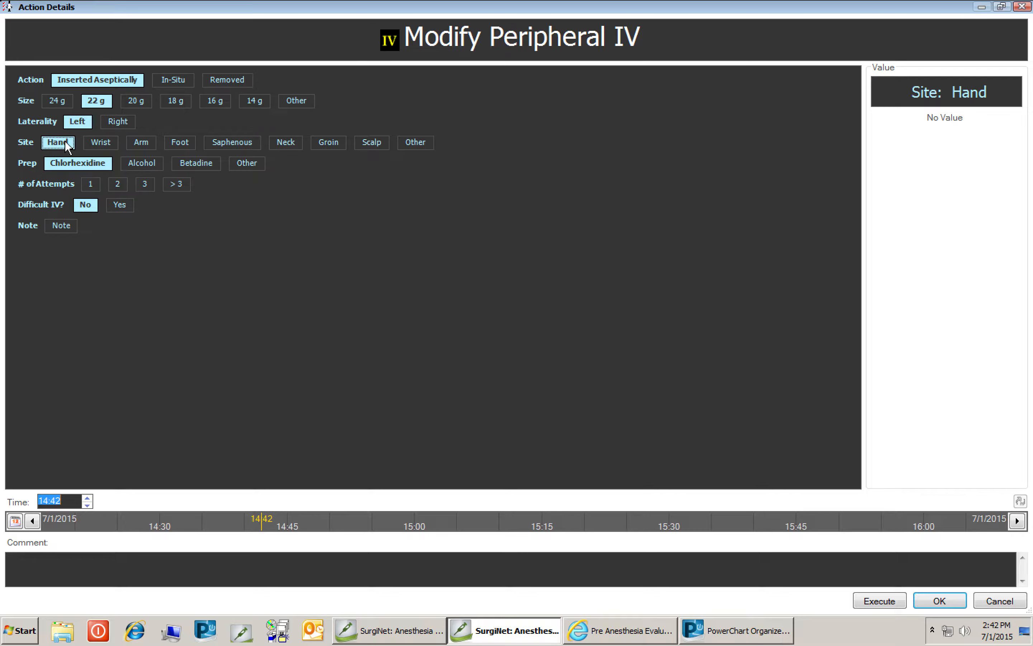
left_click(91, 183)
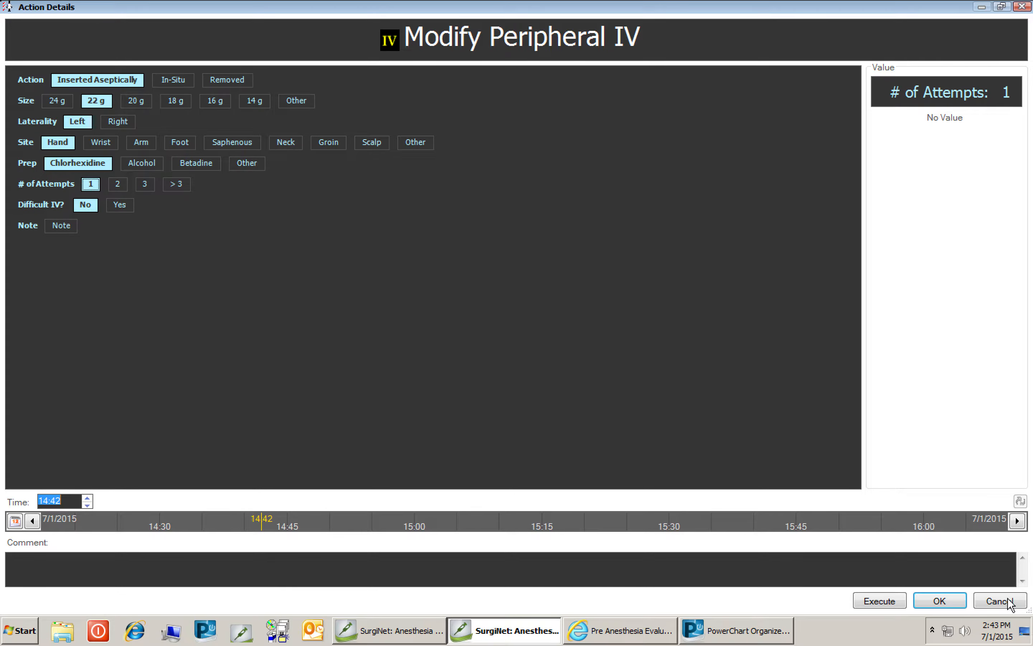
left_click(952, 602)
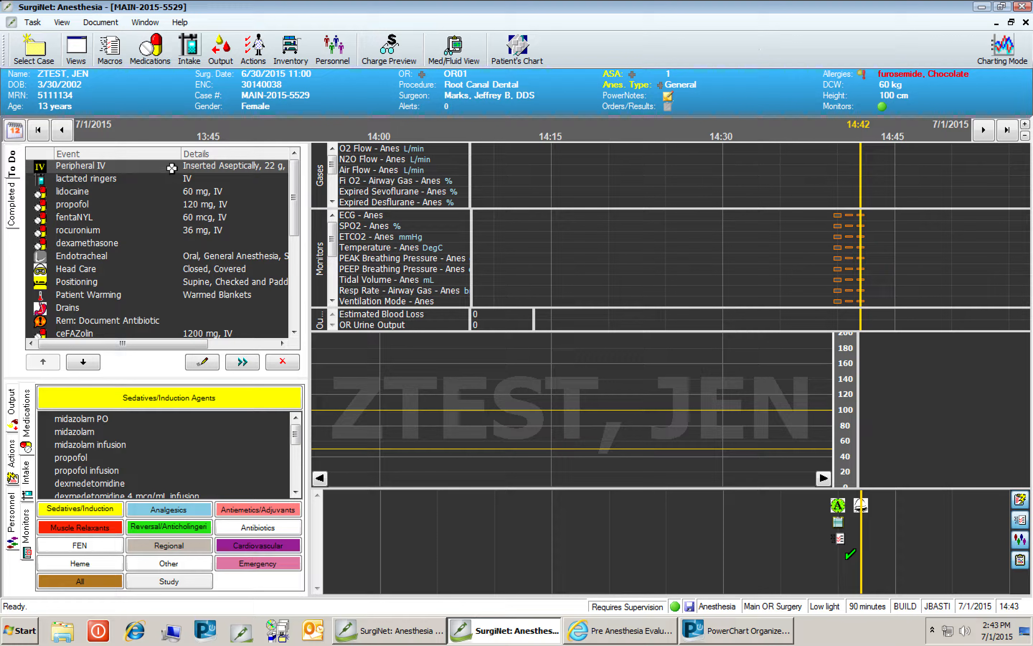
Chart the Peripheral IV and lactated ringers events onto the timeline.
left_click_drag(172, 168, 867, 538)
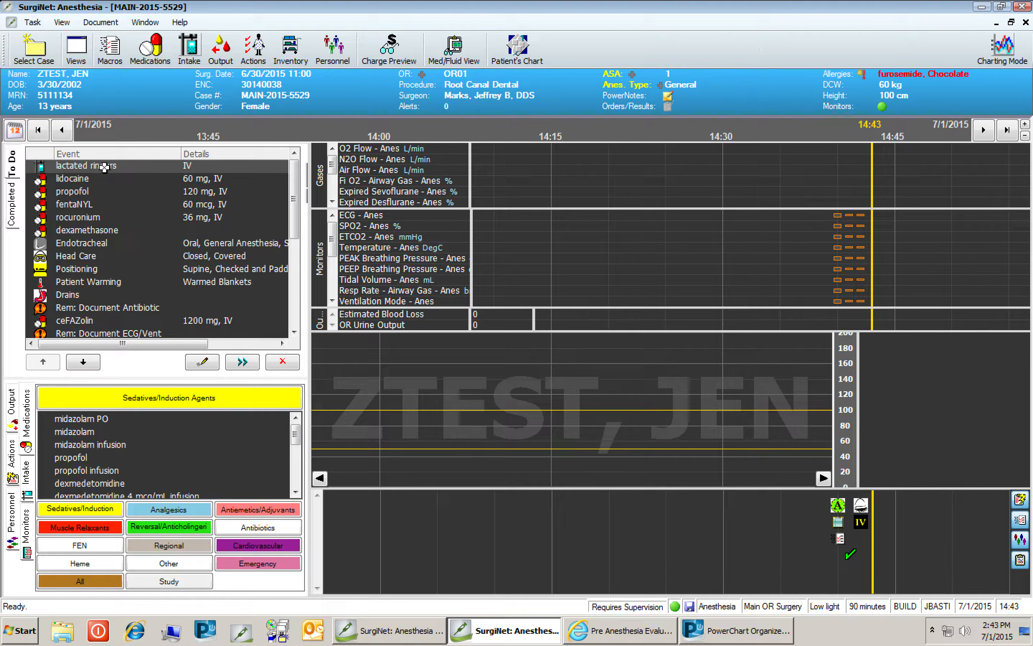
left_click_drag(105, 170, 851, 528)
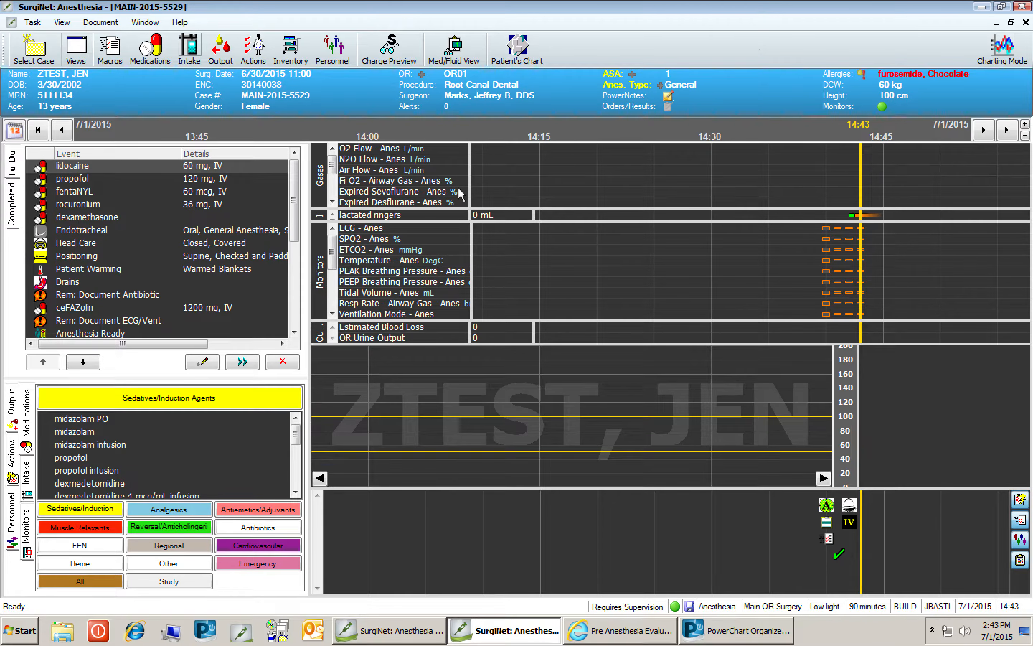
Set the lidocaine bolus dose to 50 mg and chart it on the timeline.
left_click(203, 363)
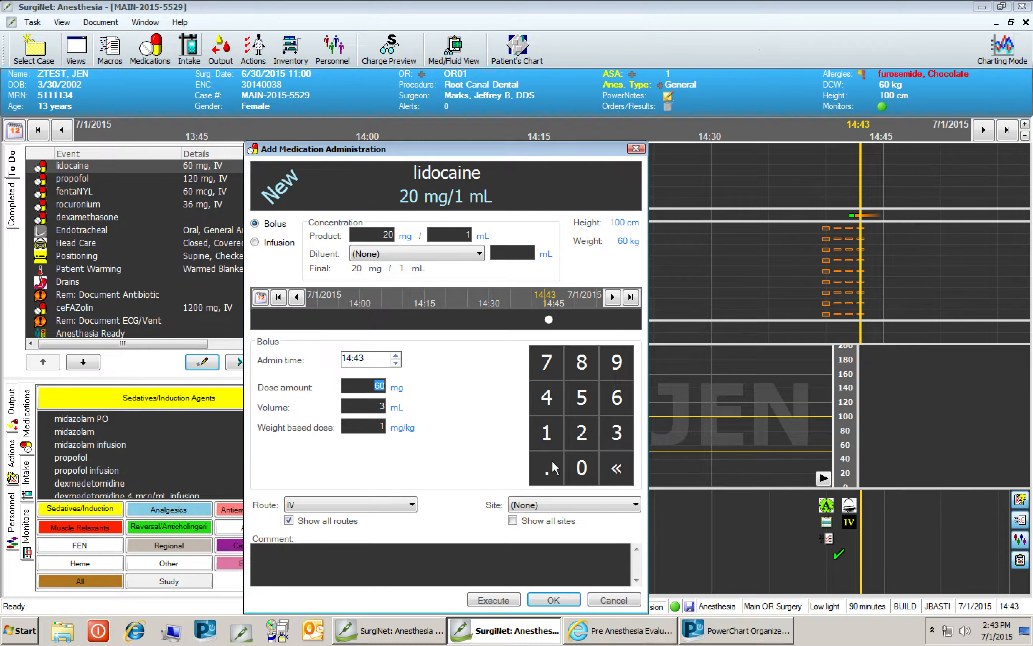
type("50")
left_click(562, 600)
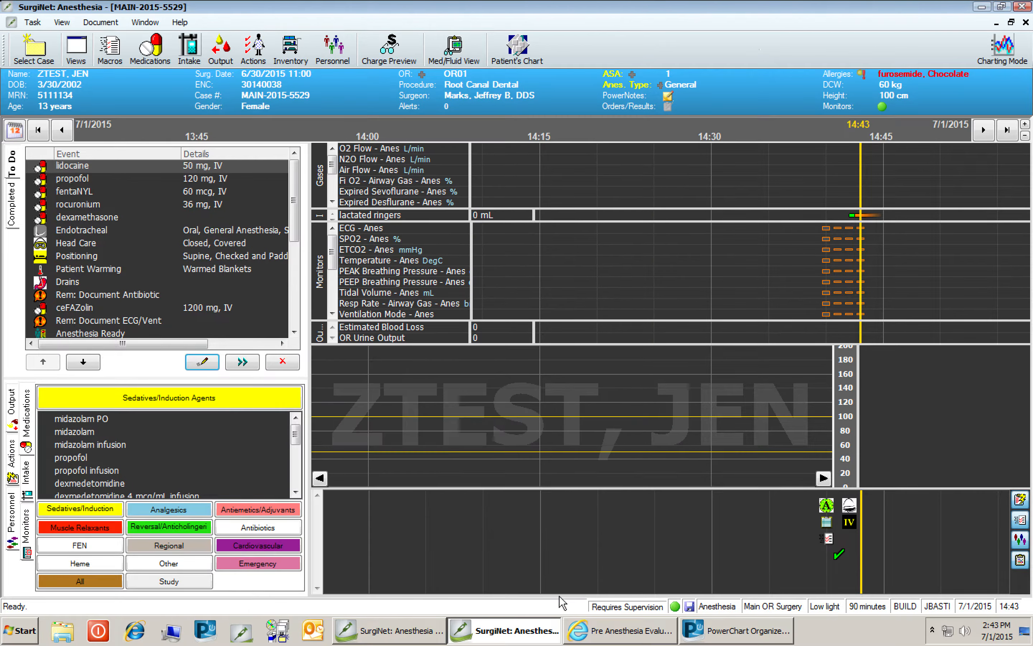
left_click(125, 166)
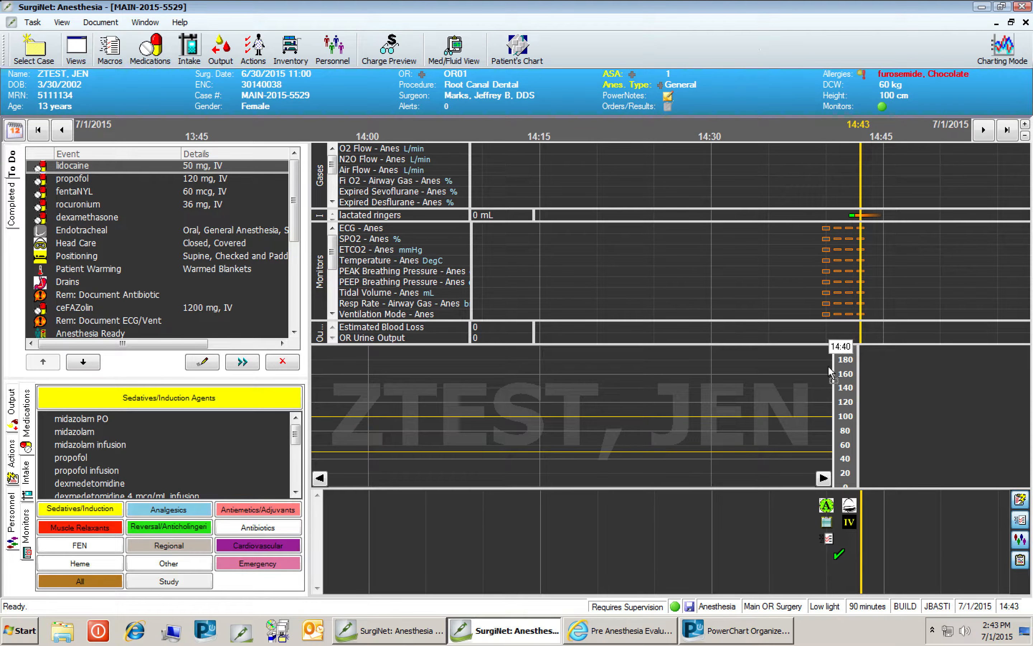
left_click(855, 517)
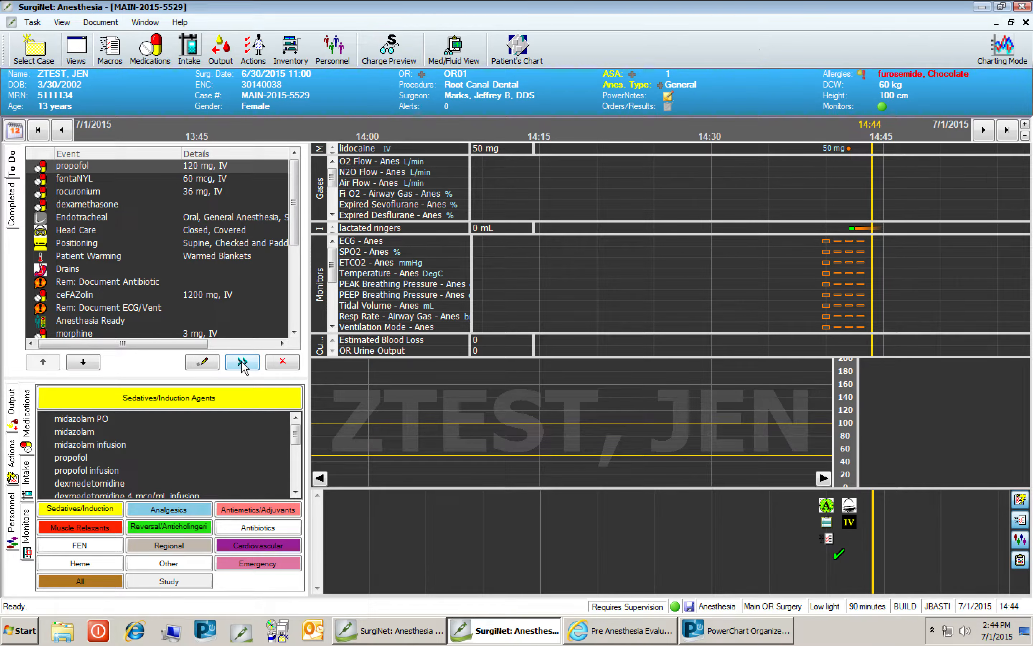
Chart propofol 120 mg and fentaNYL 60 mcg onto the timeline at their default doses.
left_click(823, 477)
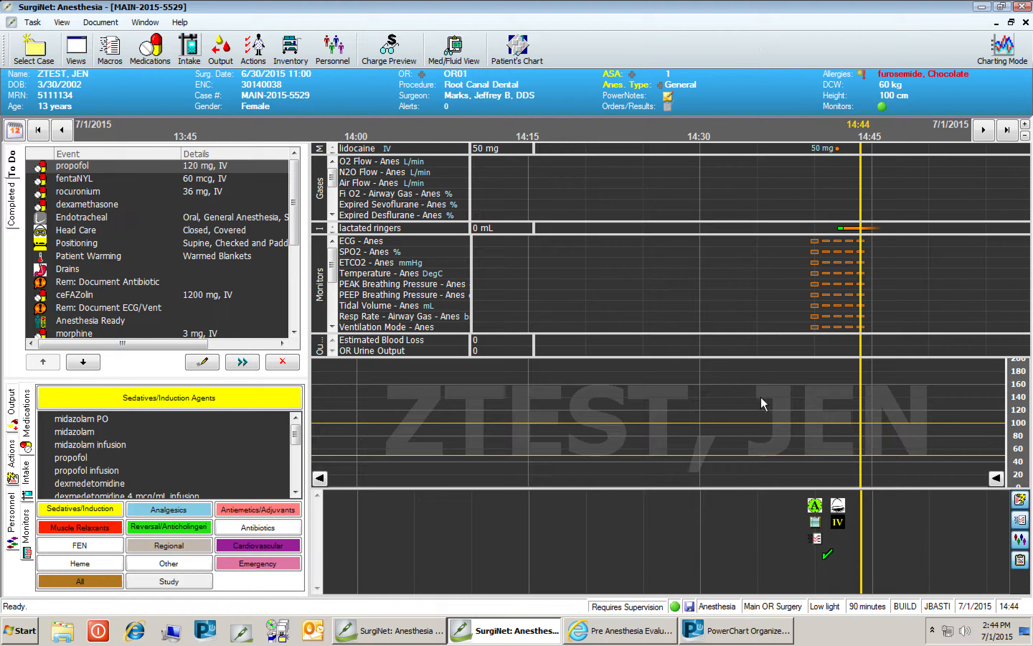
left_click(242, 362)
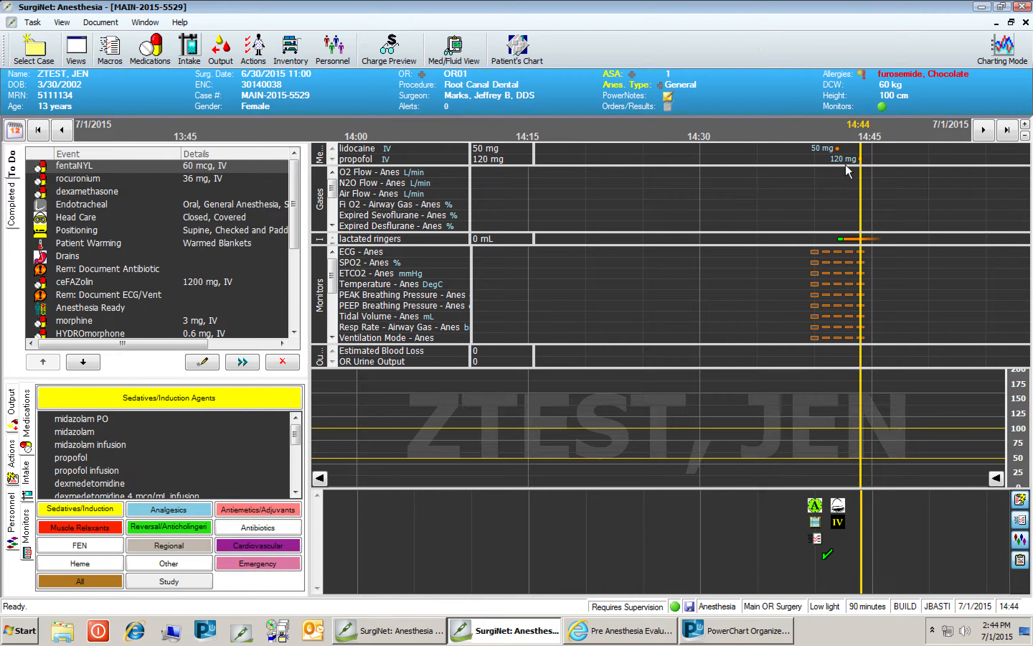
left_click(247, 365)
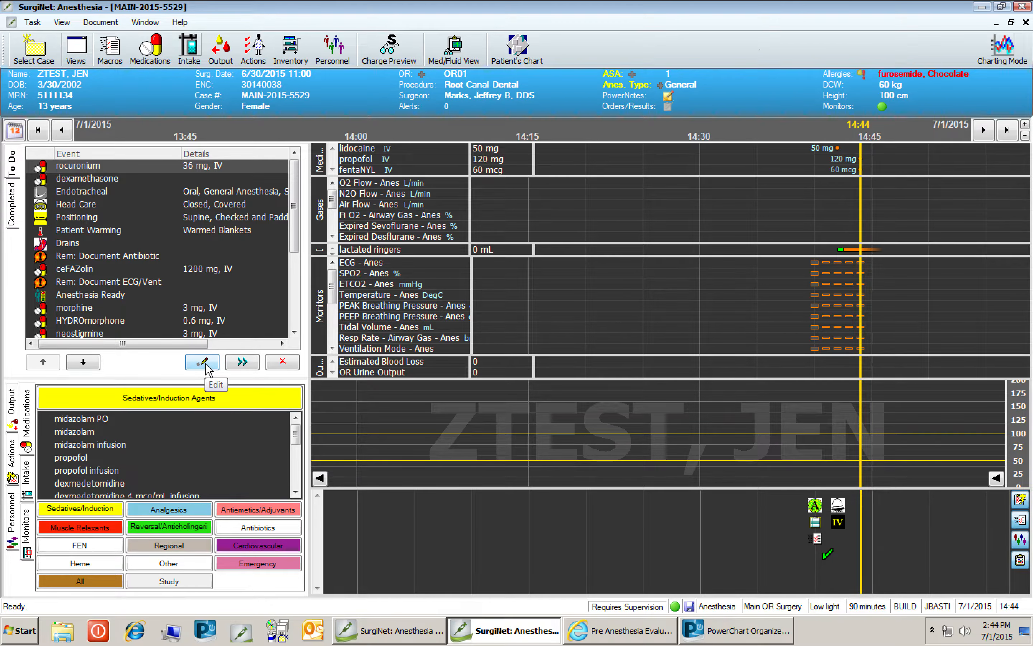
Remove rocuronium and dexamethasone from the To Do event list.
left_click(284, 363)
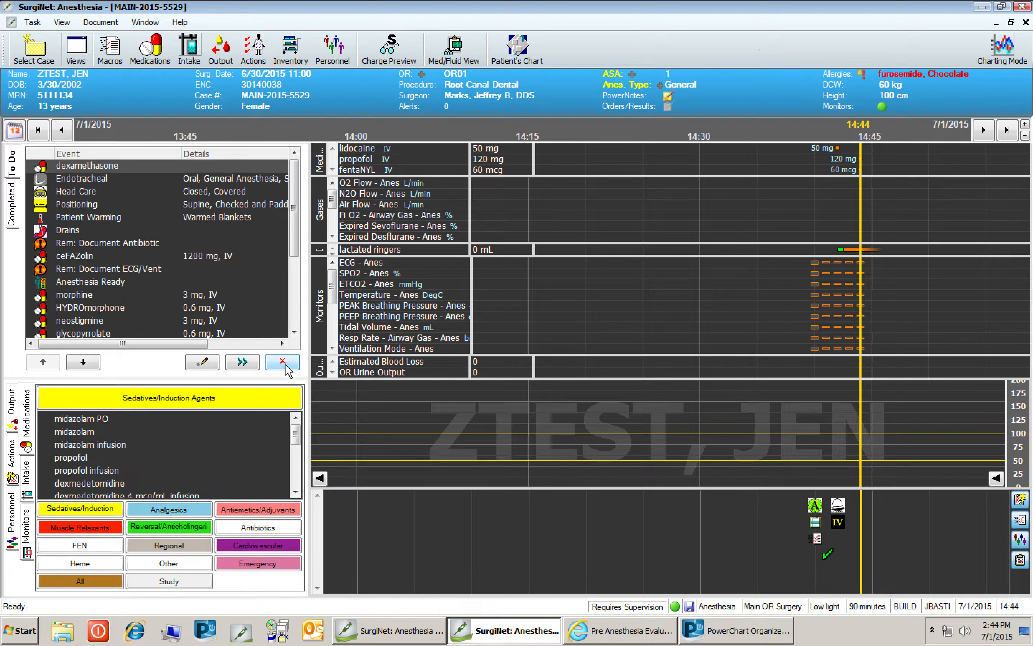
left_click(285, 364)
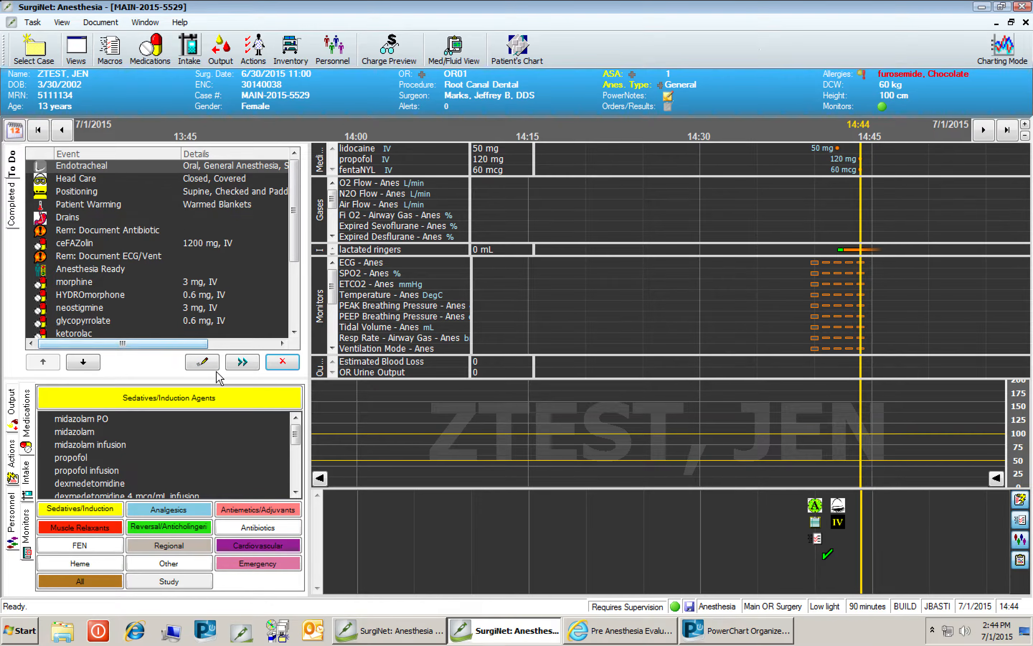
Edit the Endotracheal event: Mac device size 1 with Stylet, grade view 1, and one attempt.
left_click(202, 362)
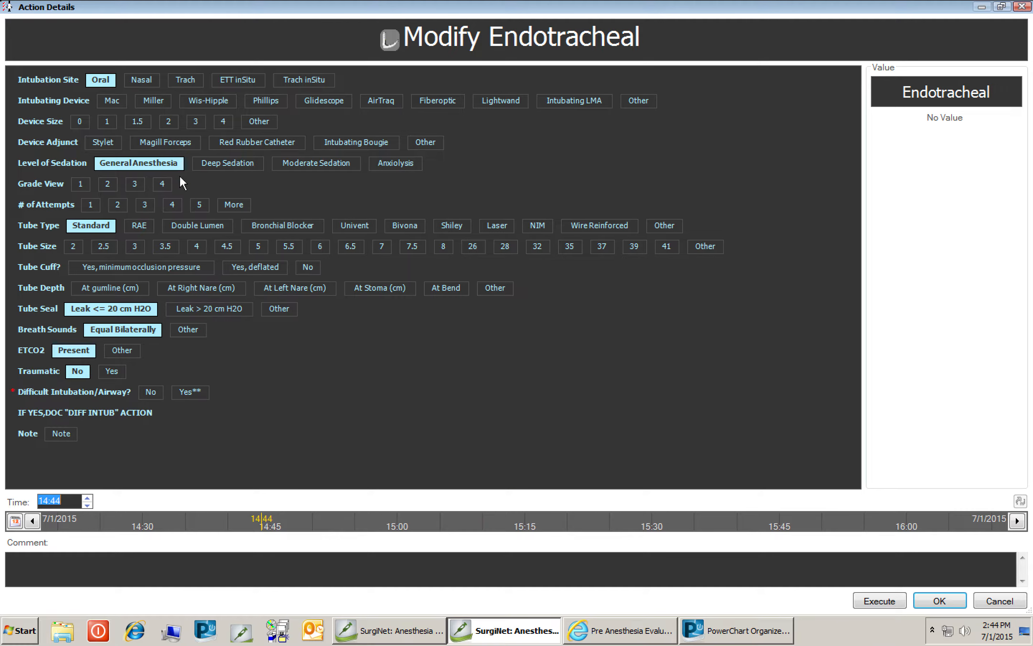
left_click(114, 102)
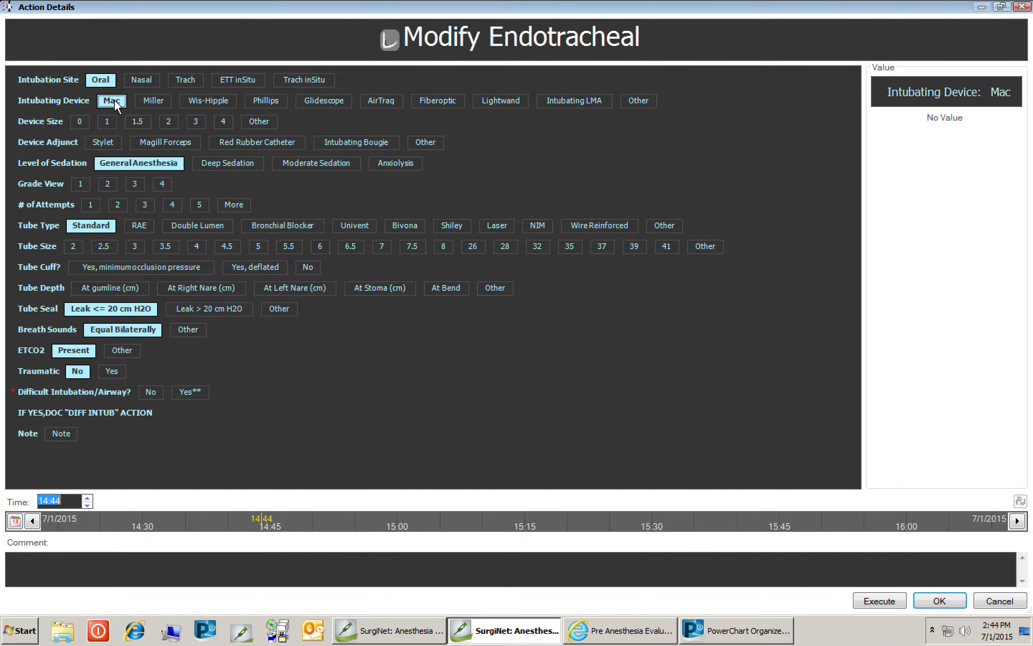
left_click(112, 122)
left_click(107, 142)
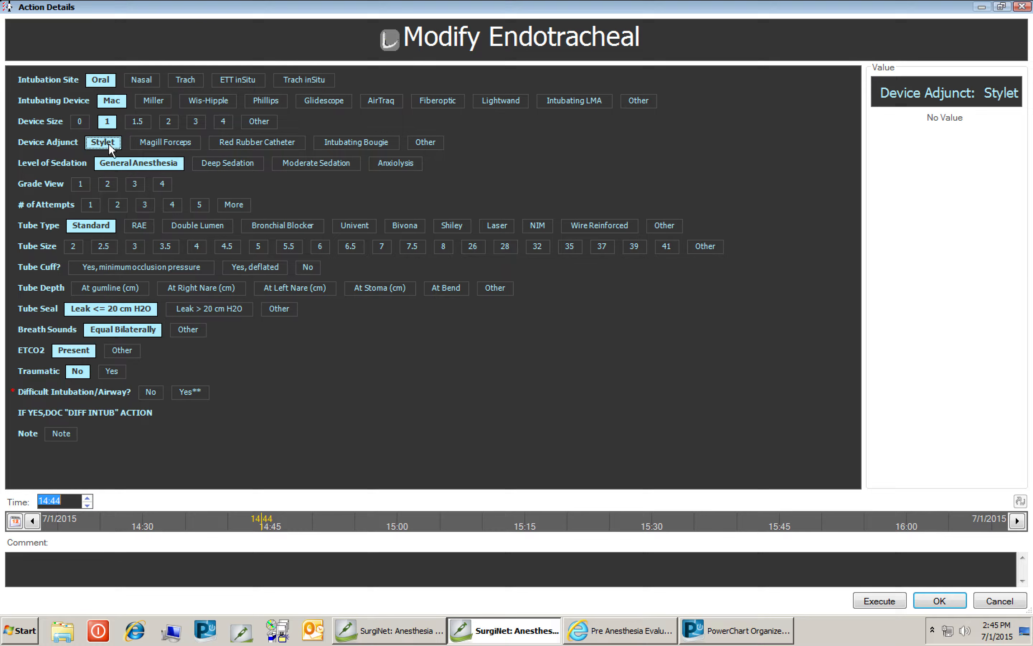
left_click(85, 183)
left_click(89, 206)
Set tube size 2, cuff Yes minimum occlusion pressure, depth at gumline, difficult airway Yes, save, and chart it on the timeline.
left_click(75, 246)
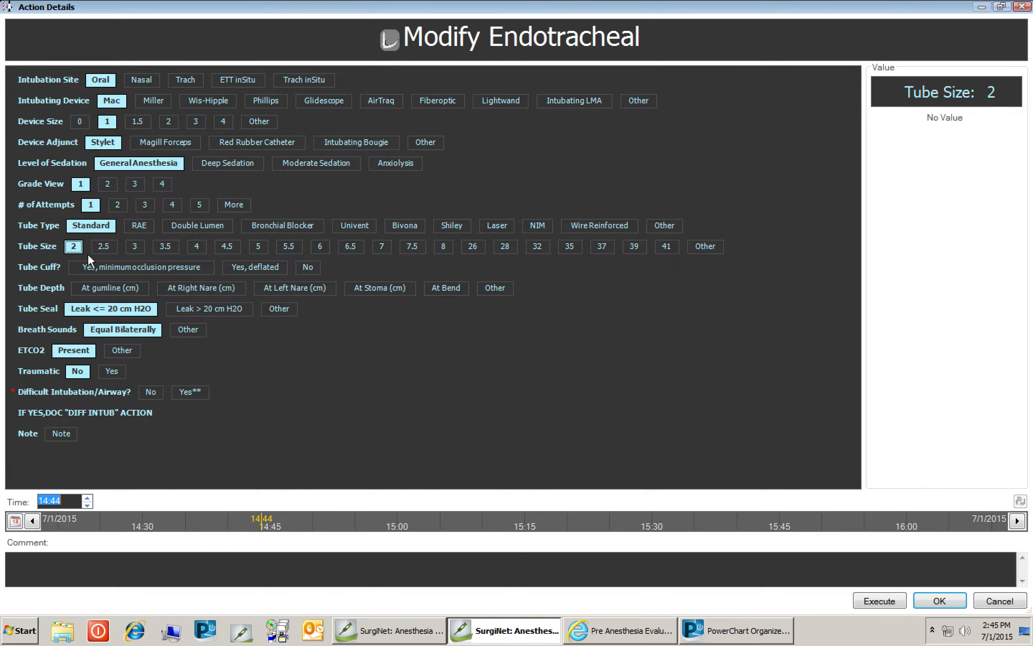
left_click(92, 264)
left_click(94, 283)
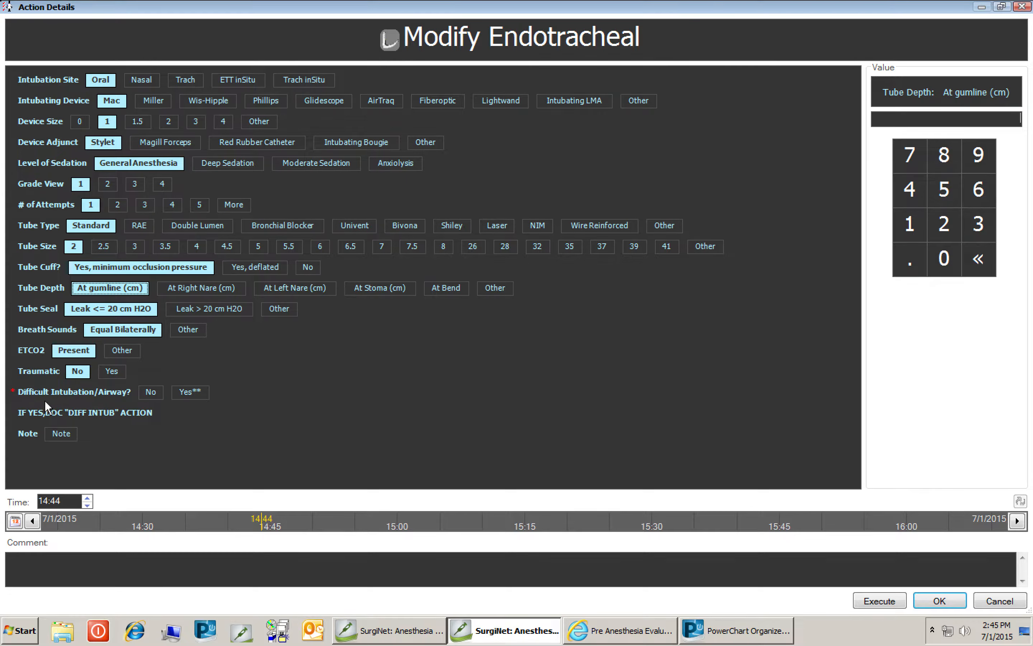
left_click(195, 394)
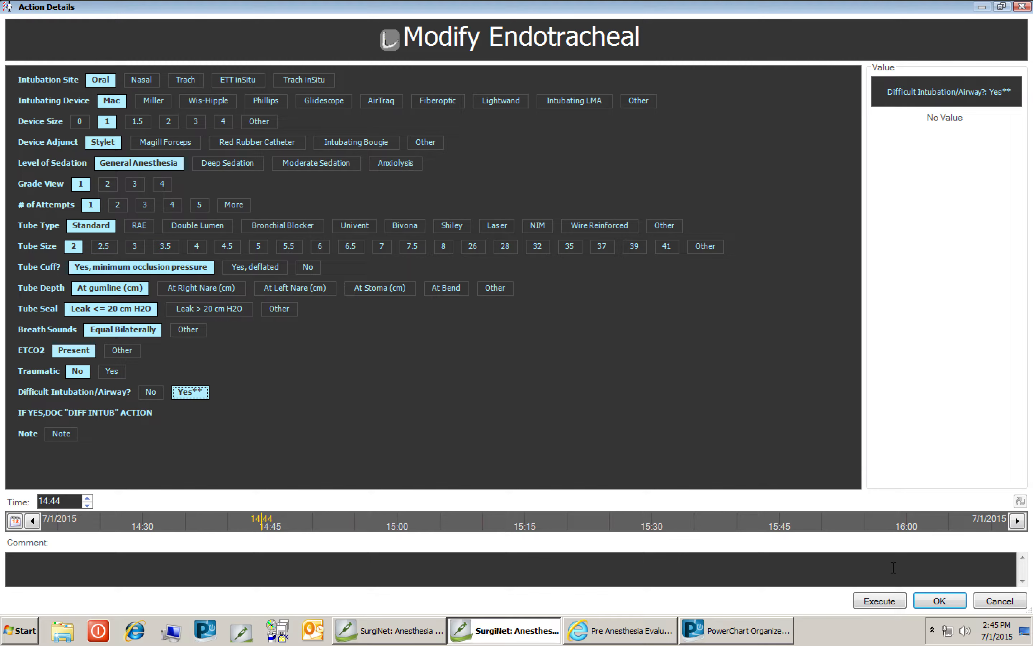
left_click(940, 601)
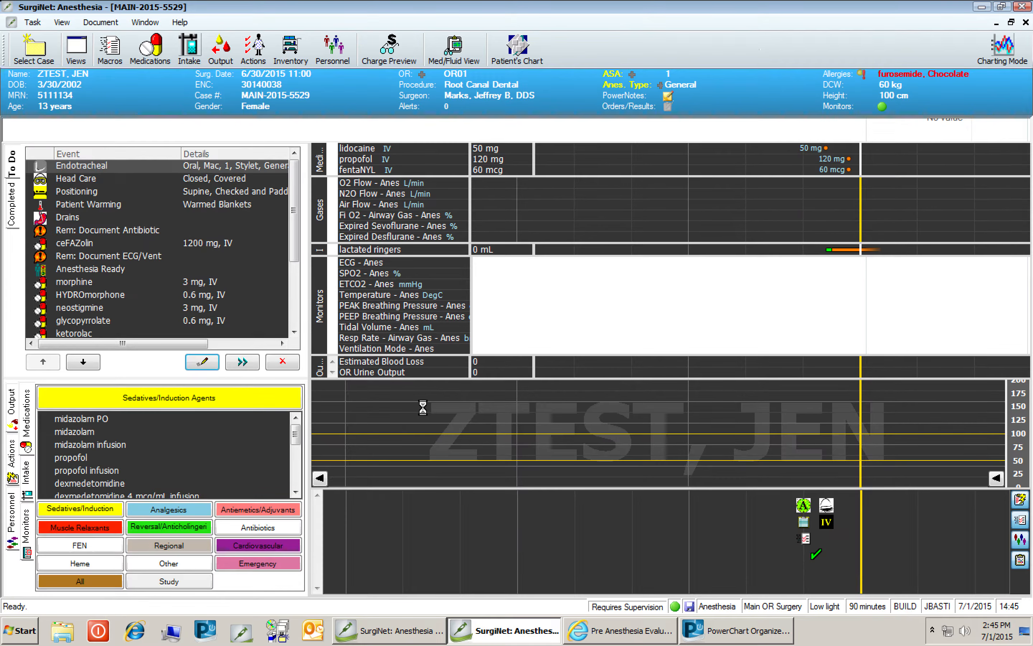
left_click_drag(99, 166, 851, 519)
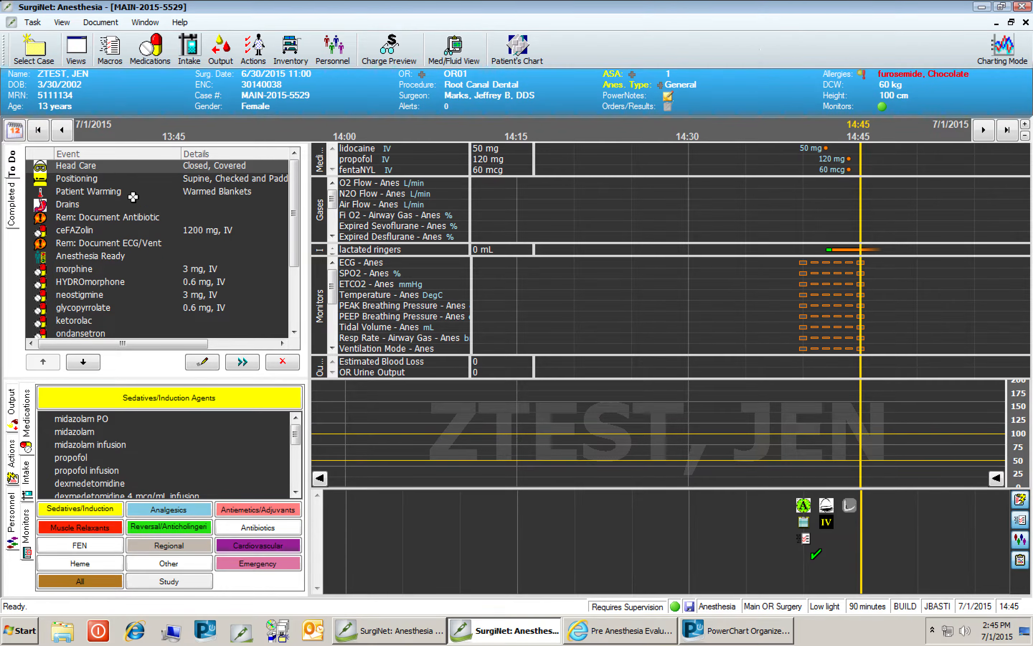
Remove Head Care, Positioning, Patient Warming and Drains from the To Do event list.
left_click(292, 362)
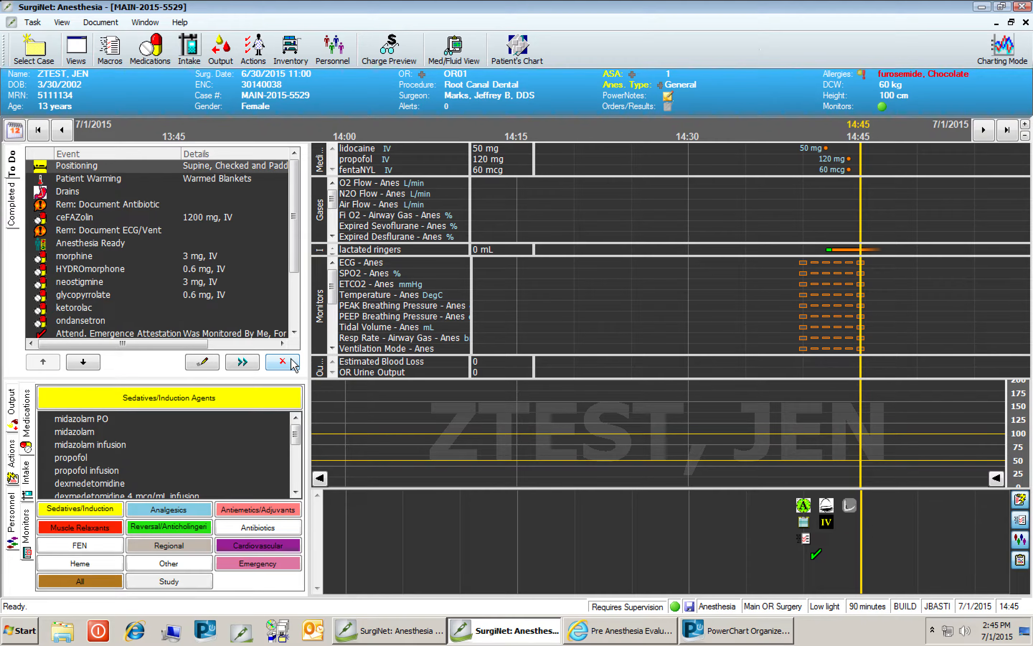
left_click(292, 363)
left_click(292, 362)
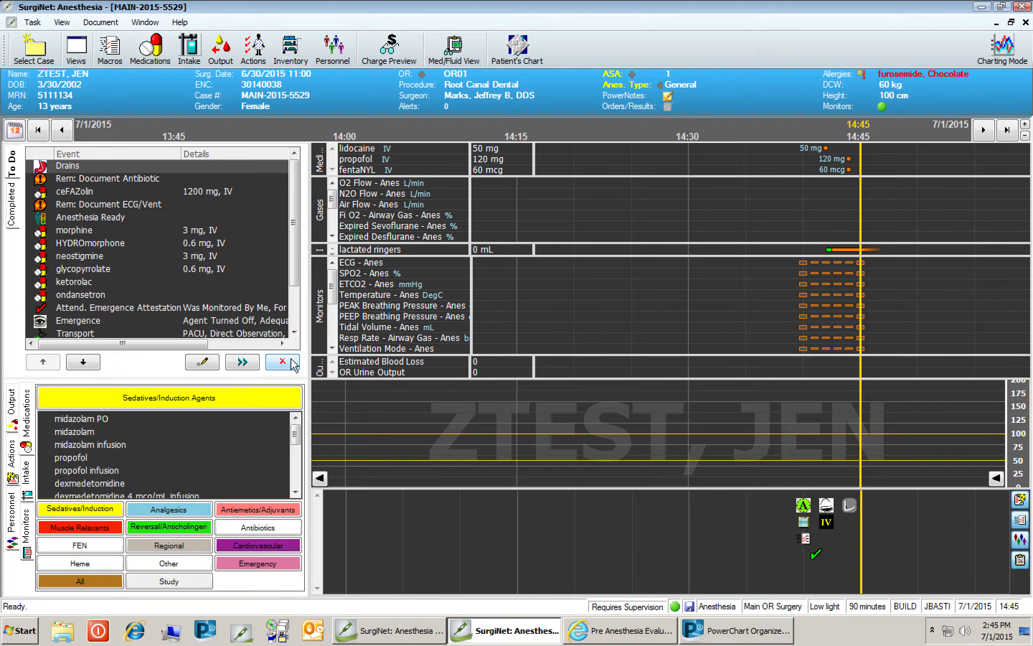
left_click(292, 362)
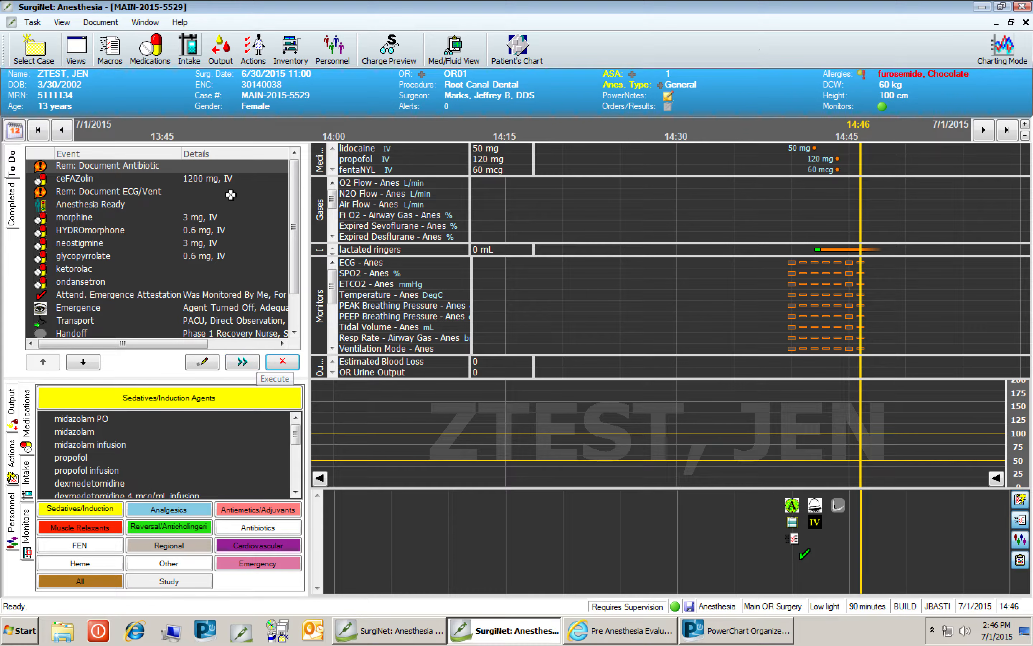
Chart the Rem: Document Antibiotic reminder at 17:46 and remove ceFAZolin from the event list.
left_click(202, 366)
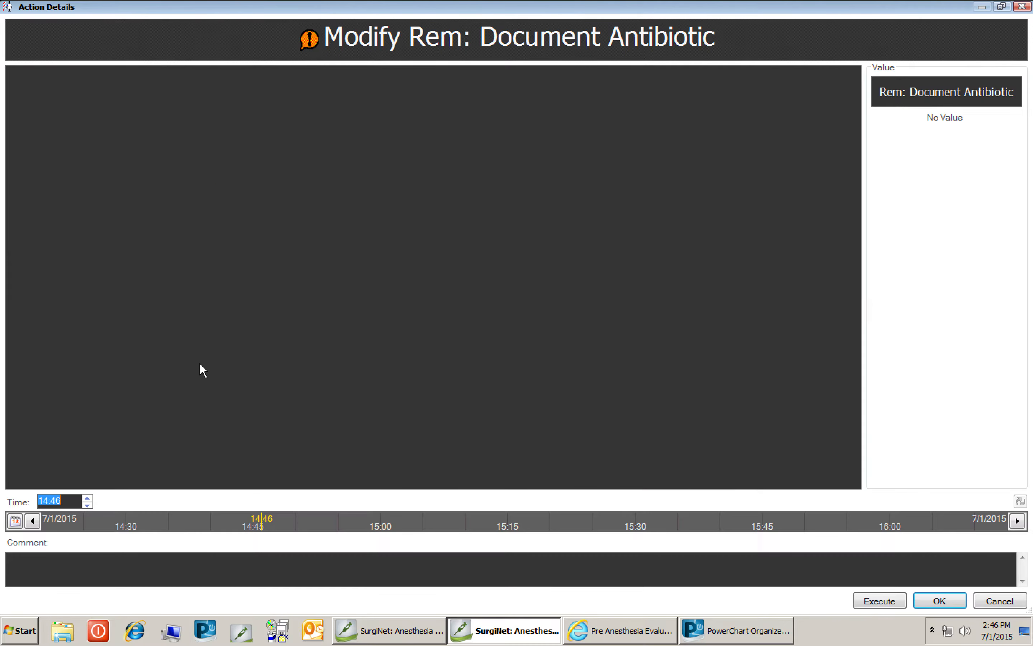
left_click(76, 496)
left_click_drag(77, 503, 0, 508)
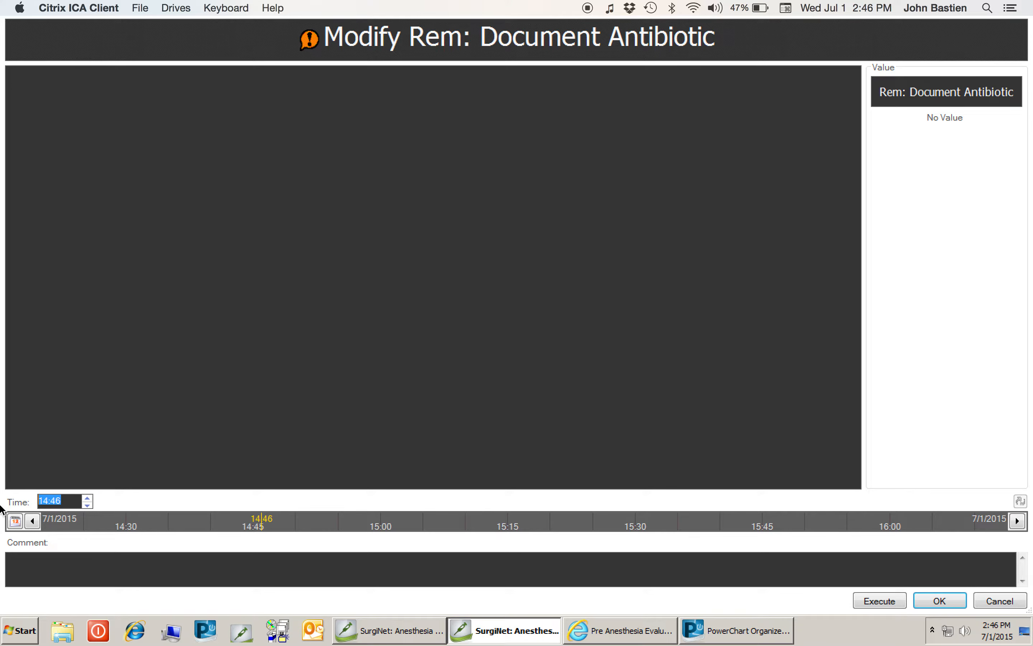
type("17:46")
left_click(878, 599)
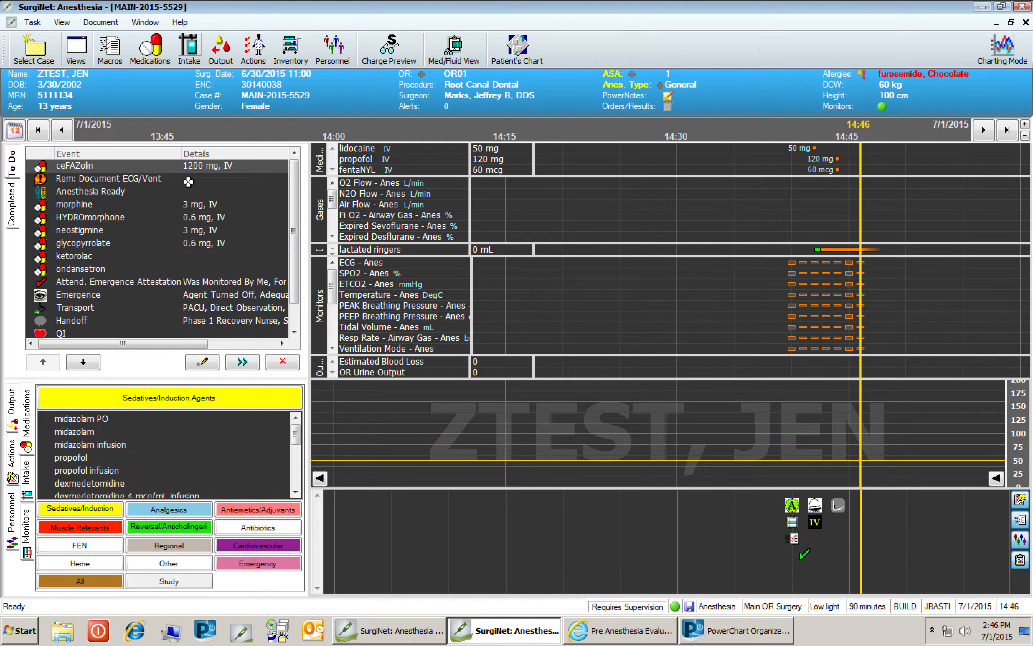
left_click(282, 362)
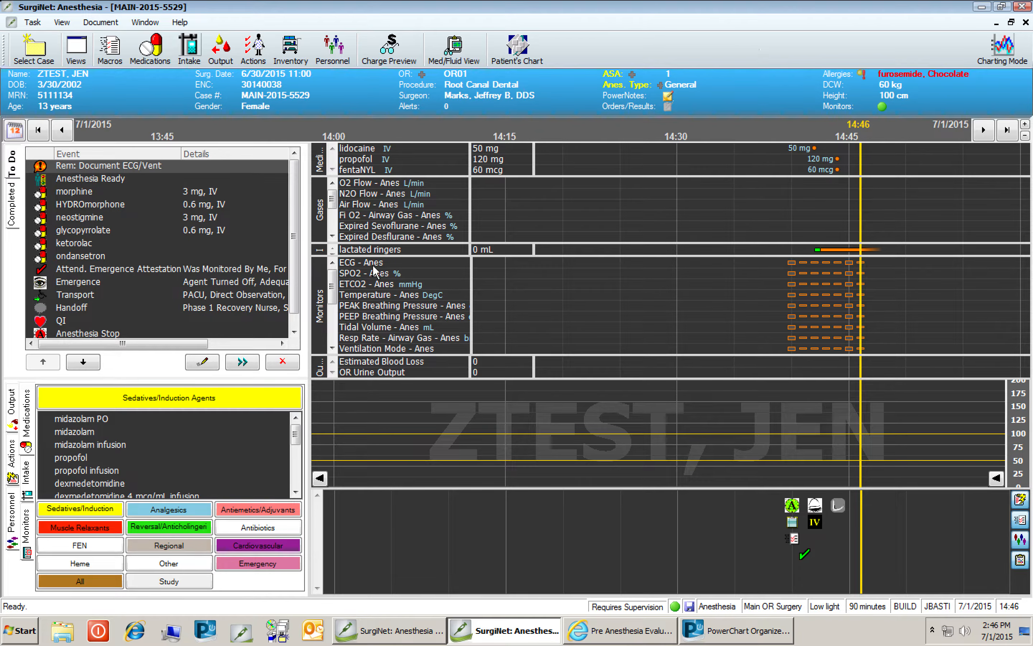
Add an ECG monitor value of NSR on the timeline.
left_click(850, 269)
left_click(205, 103)
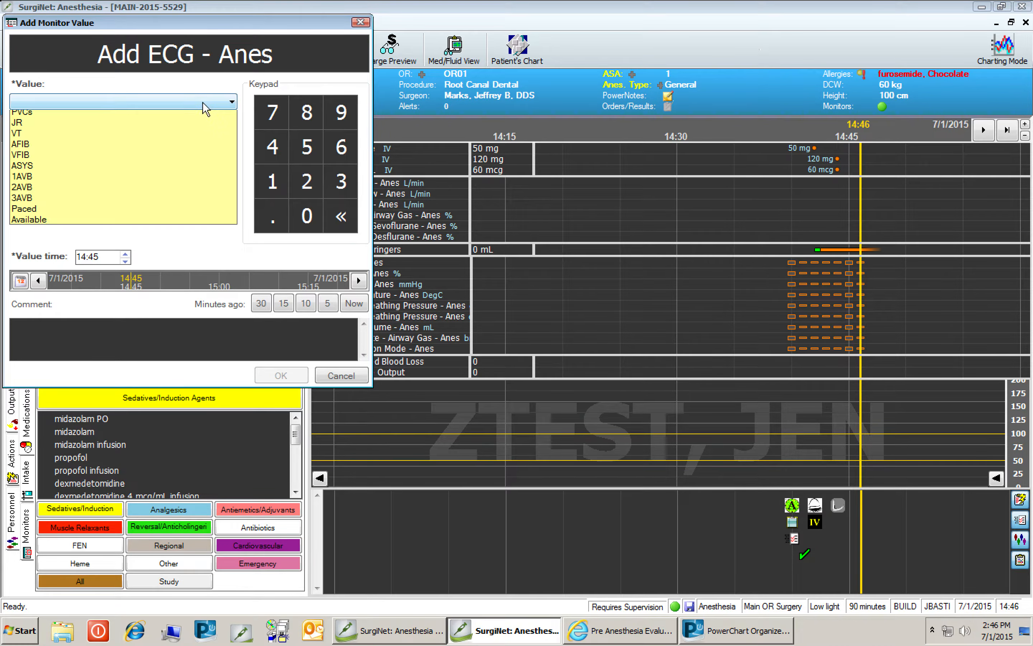
left_click(187, 118)
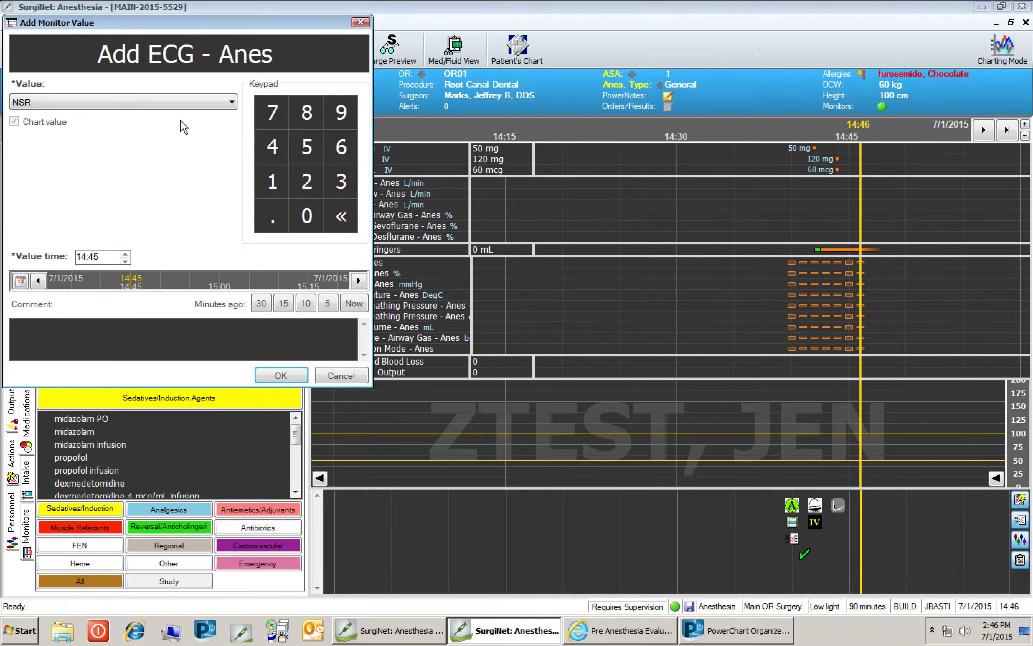
left_click(282, 376)
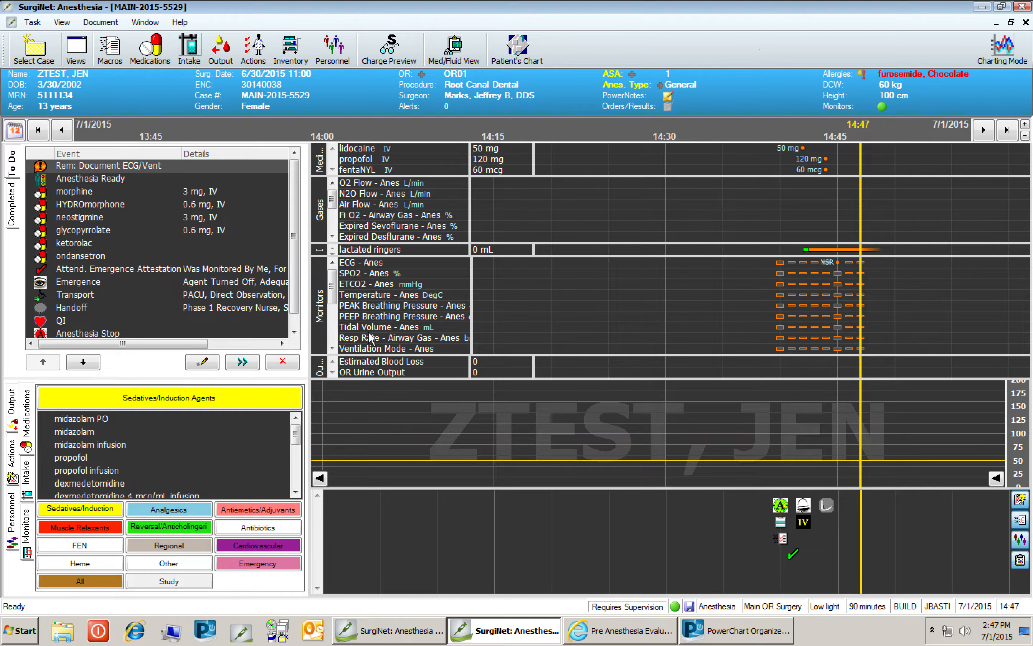
Add a Ventilation Mode value of SV on the monitors timeline.
double_click(837, 348)
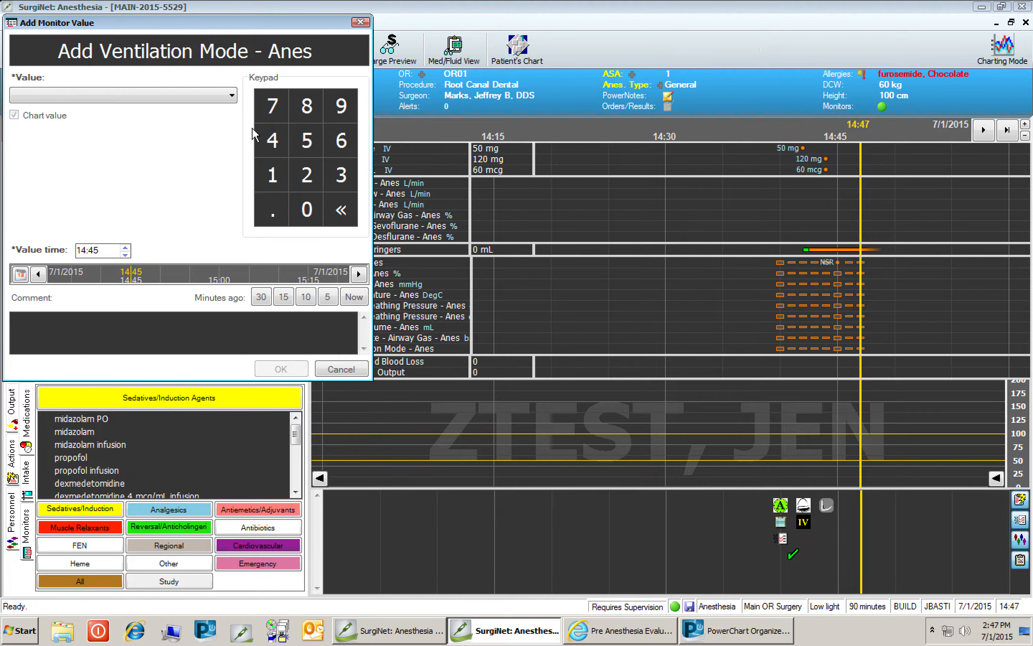
left_click(228, 96)
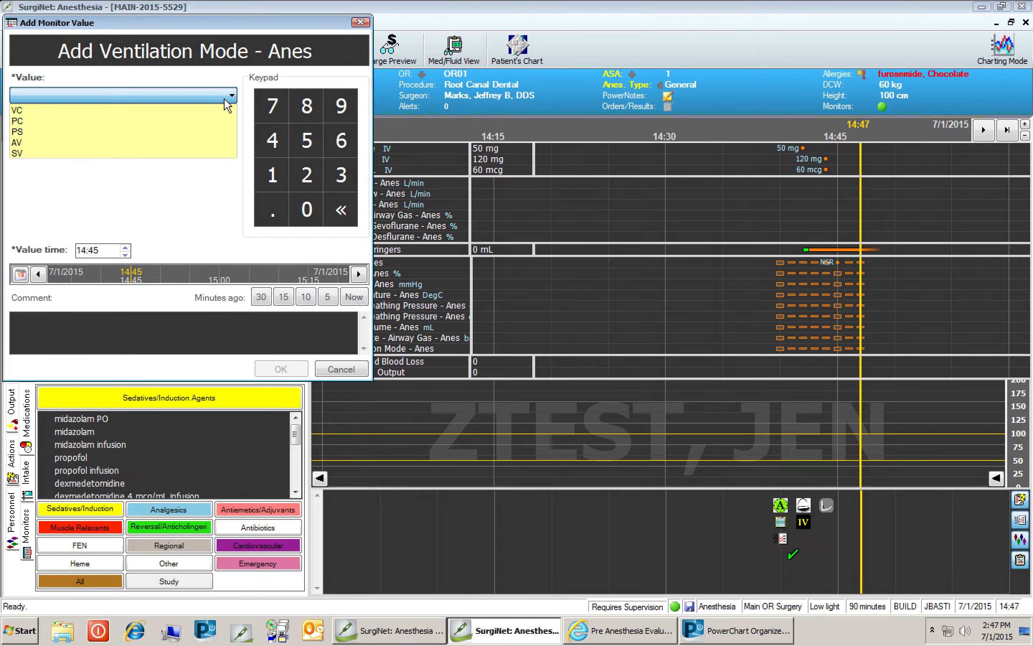
left_click(165, 163)
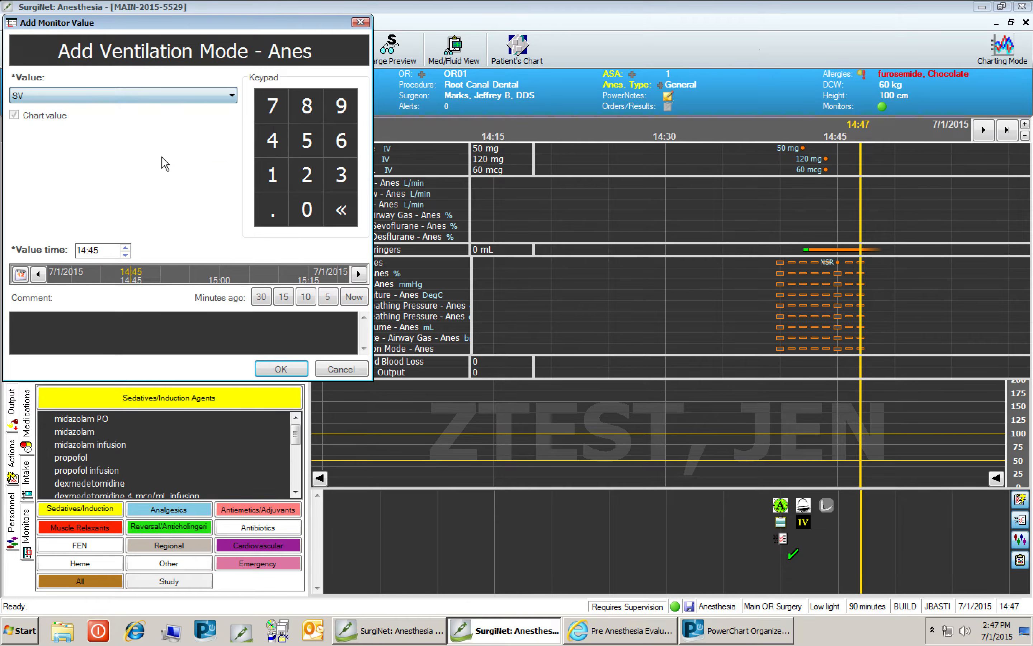
left_click(280, 369)
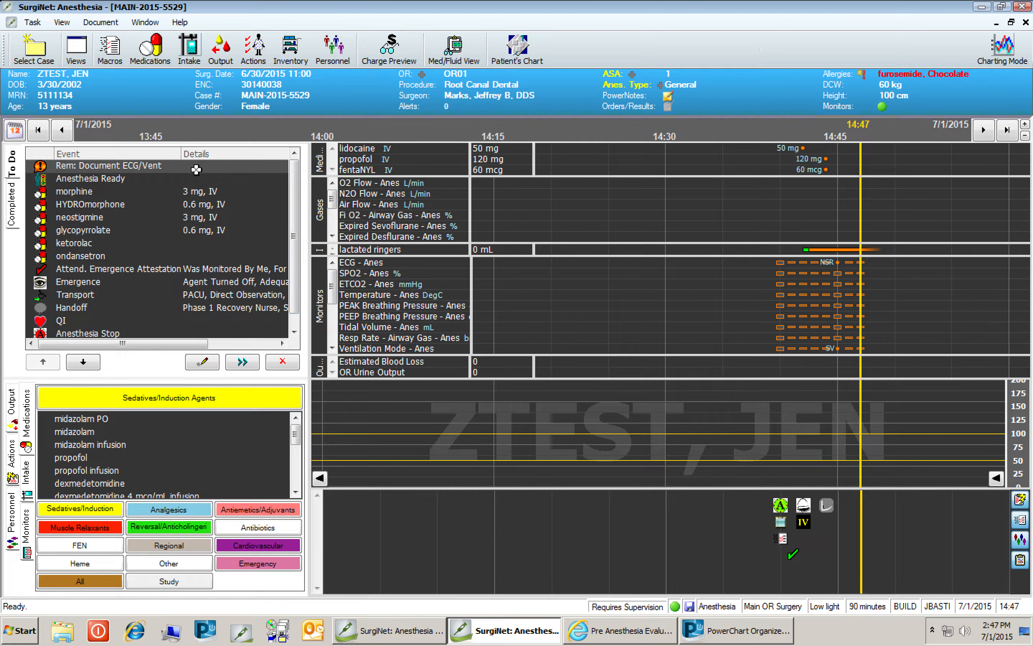
Remove the ECG/Vent reminder, Anesthesia Ready, morphine, HYDROmorphone, neostigmine, glycopyrrolate, ketorolac and ondansetron from the To Do event list.
left_click(282, 362)
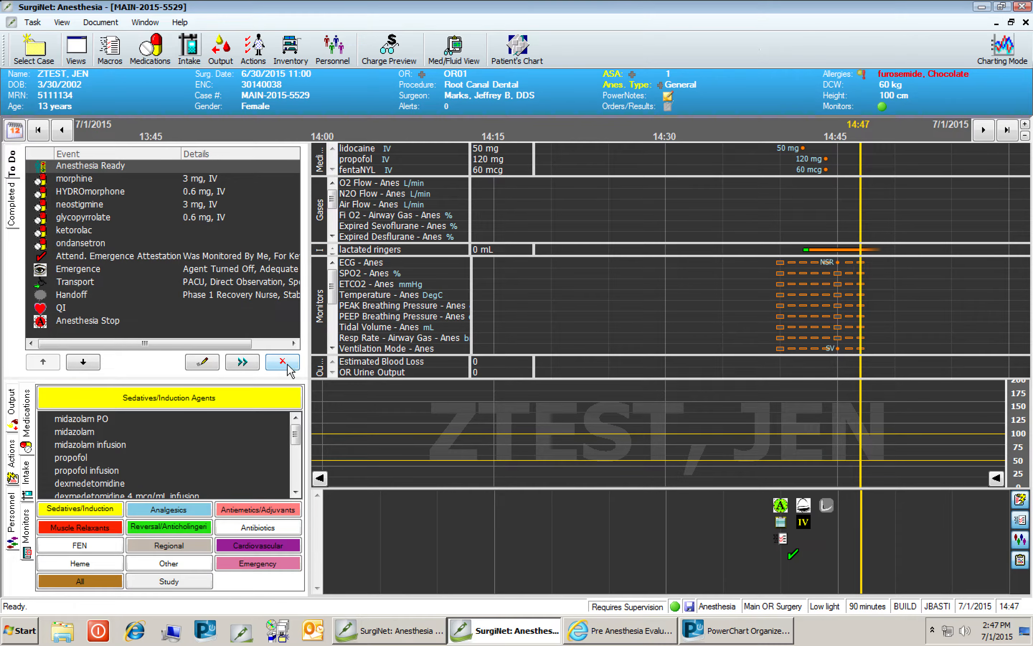
left_click(288, 365)
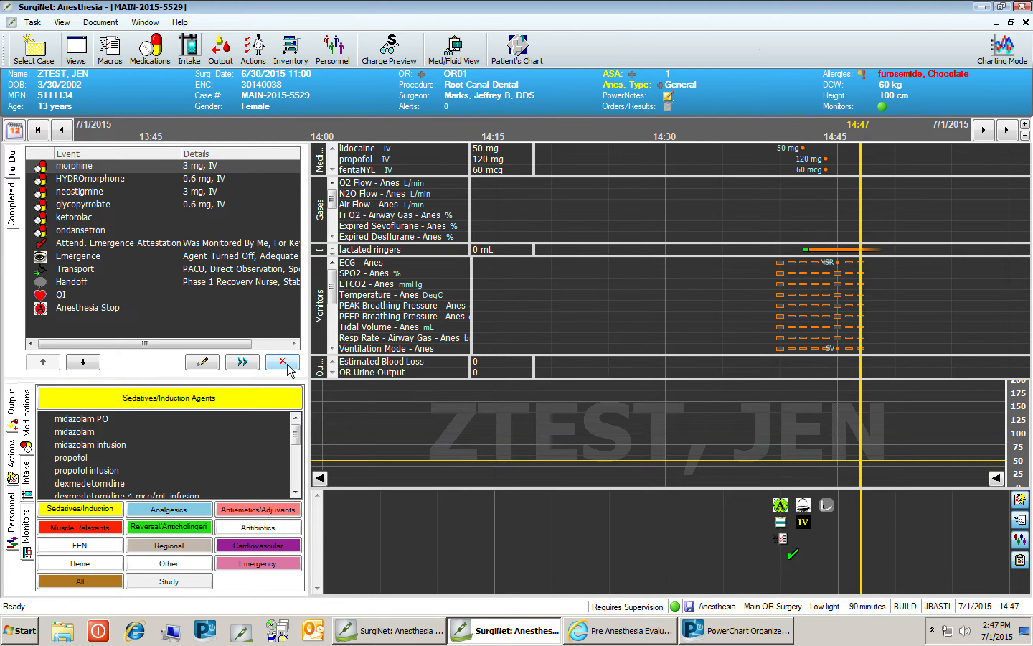
left_click(288, 367)
left_click(288, 367)
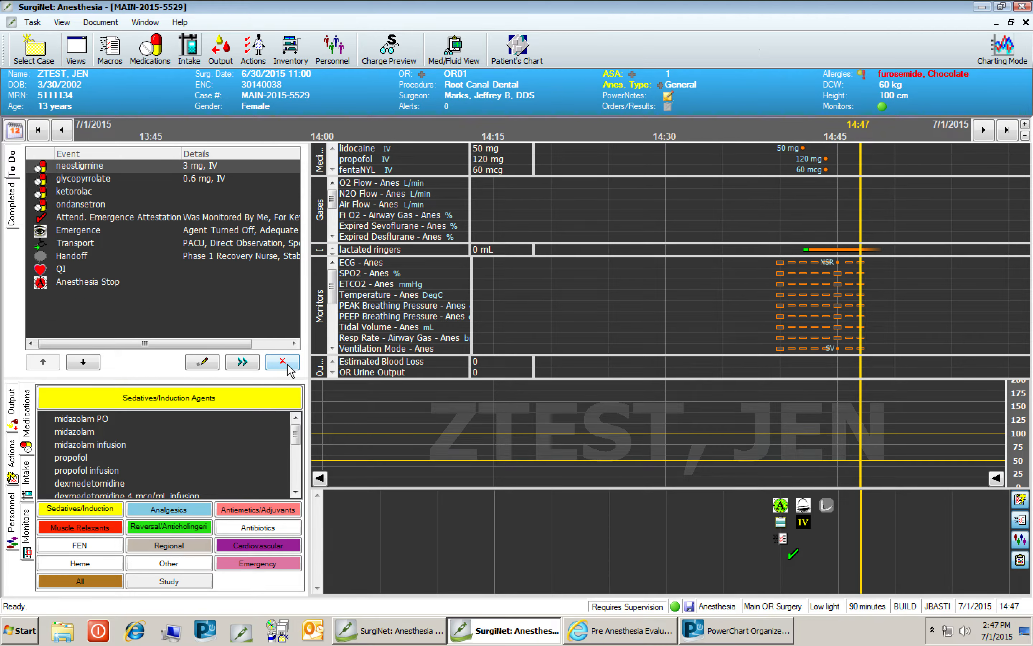
left_click(290, 367)
left_click(290, 368)
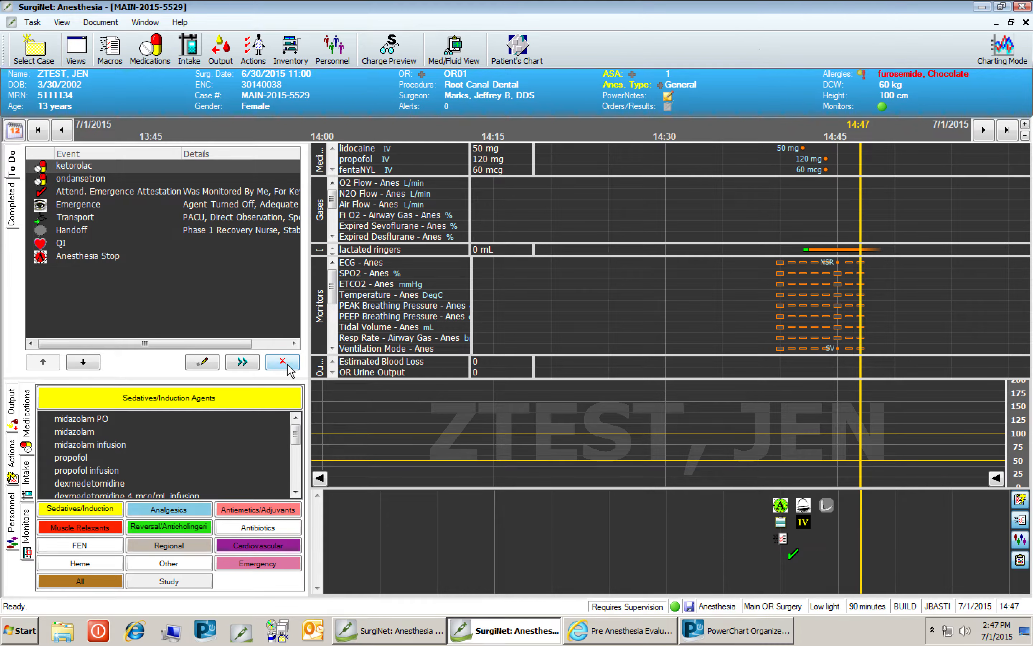
left_click(290, 368)
left_click(289, 367)
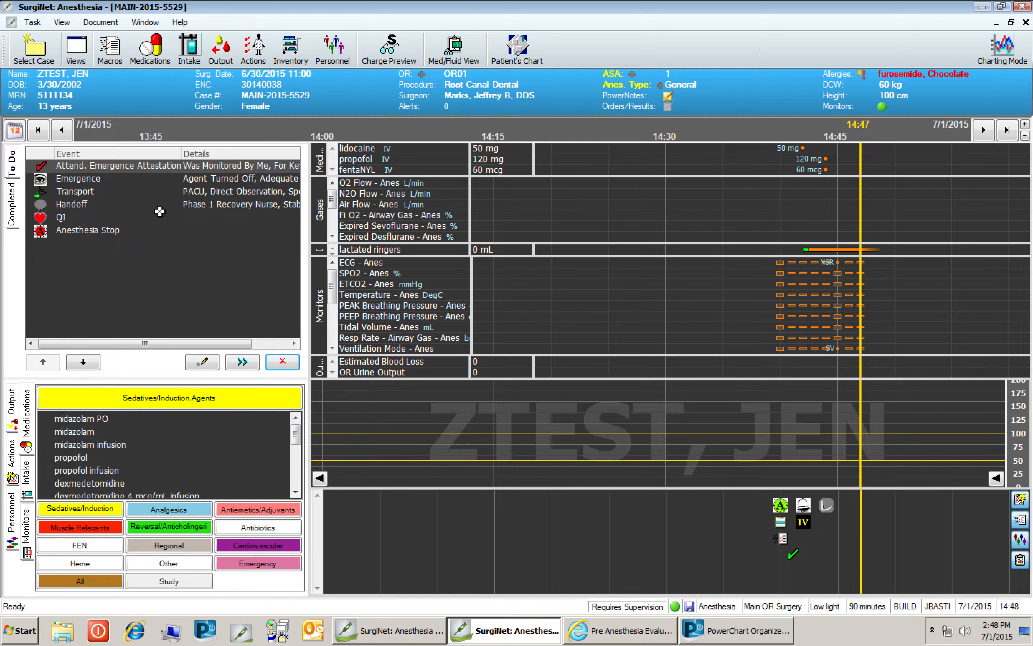
left_click(32, 23)
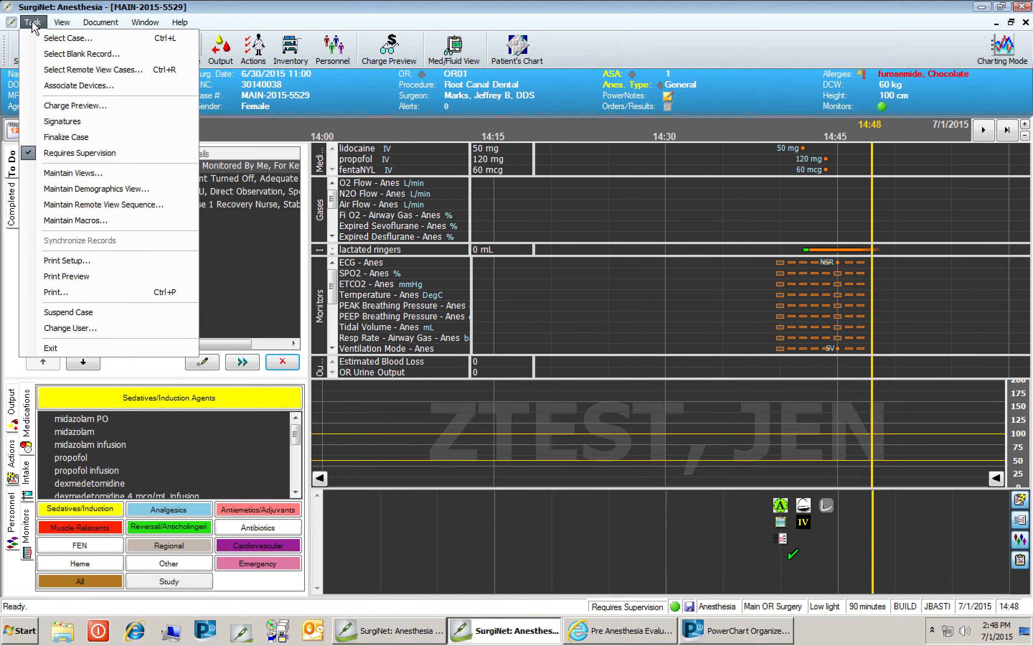
left_click(91, 313)
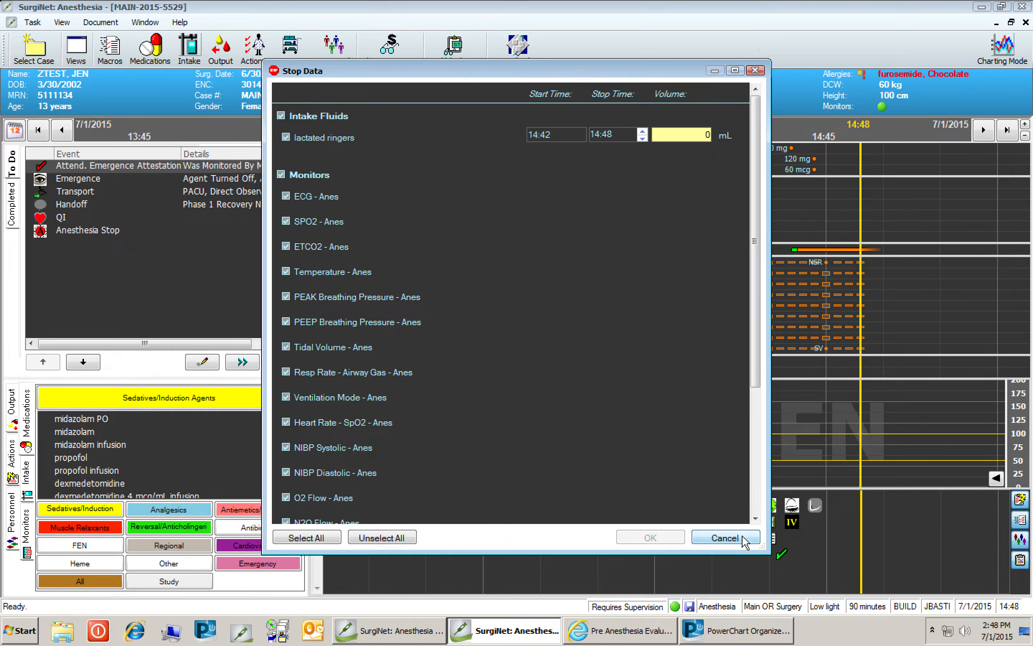
left_click(725, 538)
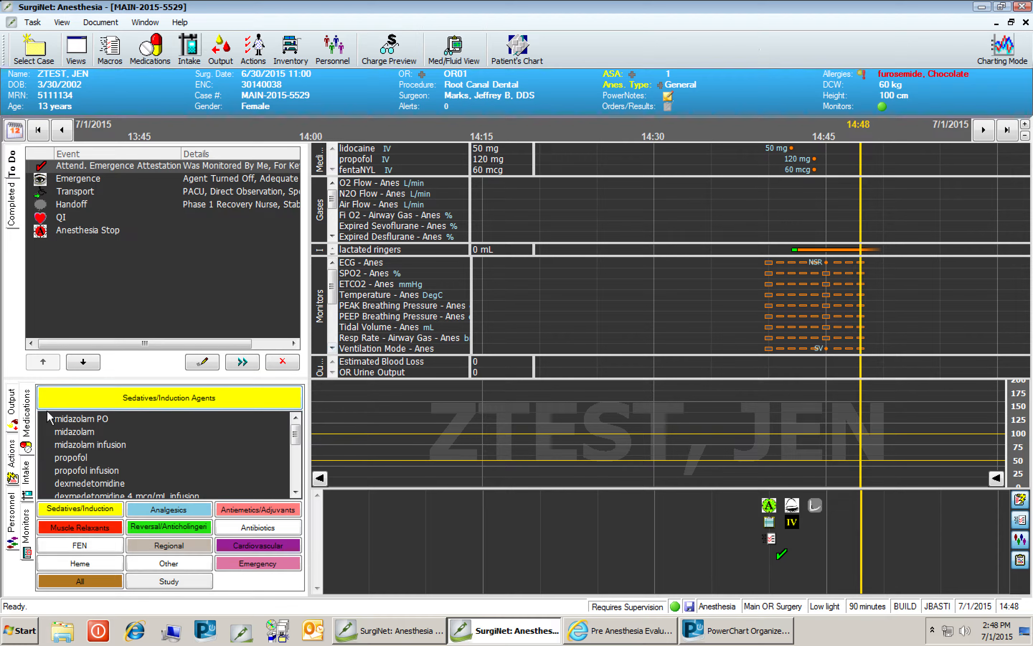
Add a supervising anesthesiologist from the personnel list to the timeline.
left_click(12, 516)
left_click(78, 447)
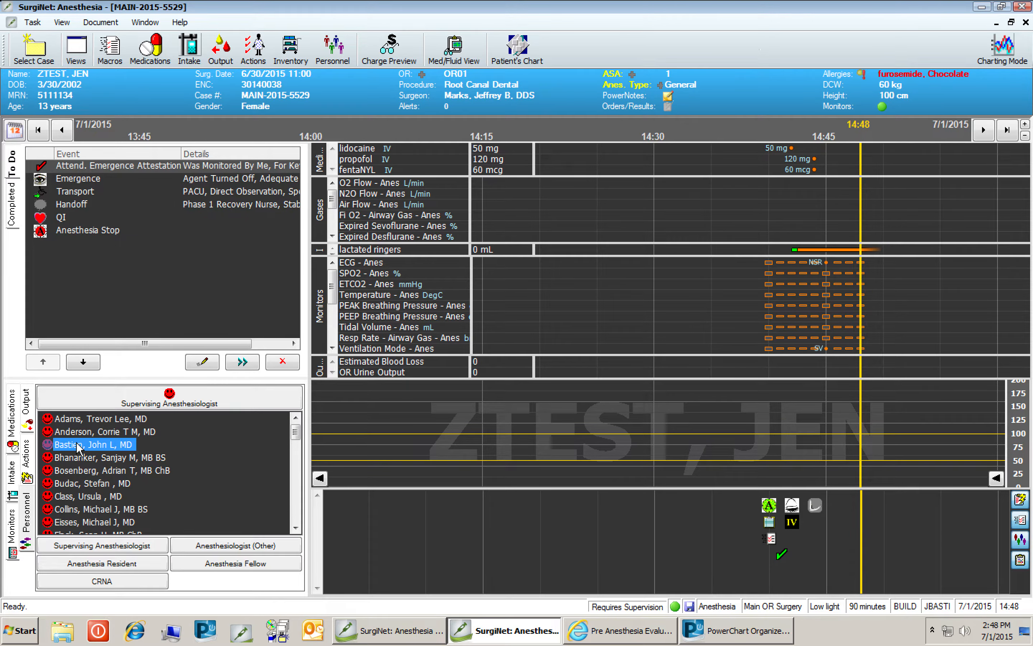
mouse_move(78, 447)
left_mouse_down()
mouse_move(619, 498)
mouse_move(686, 563)
left_mouse_up()
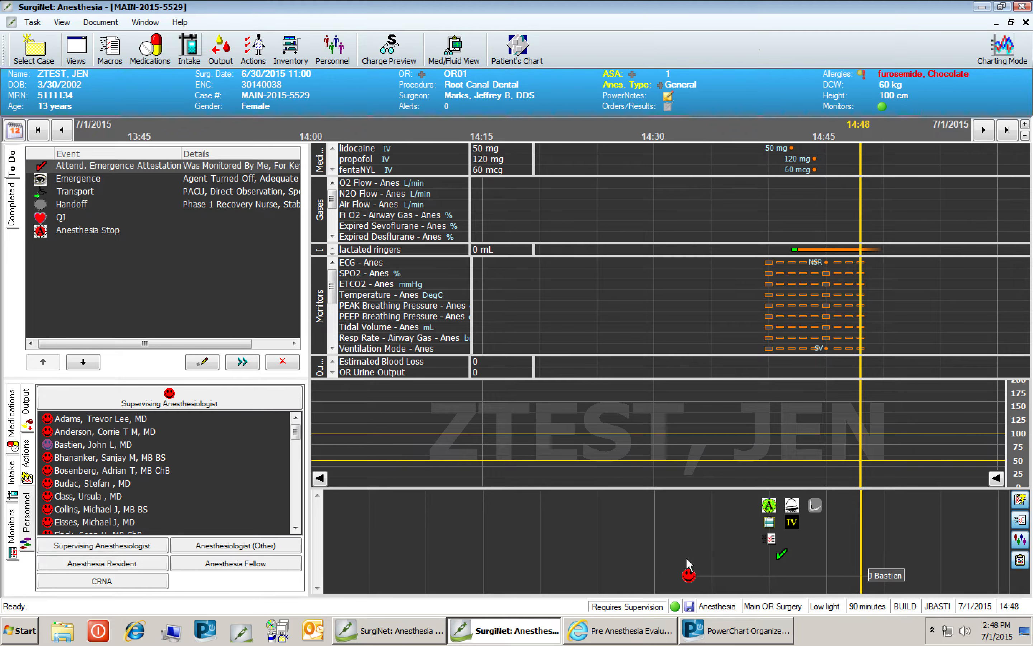
Sign the record with the user's authorizing password and close the signatures window.
left_click(37, 24)
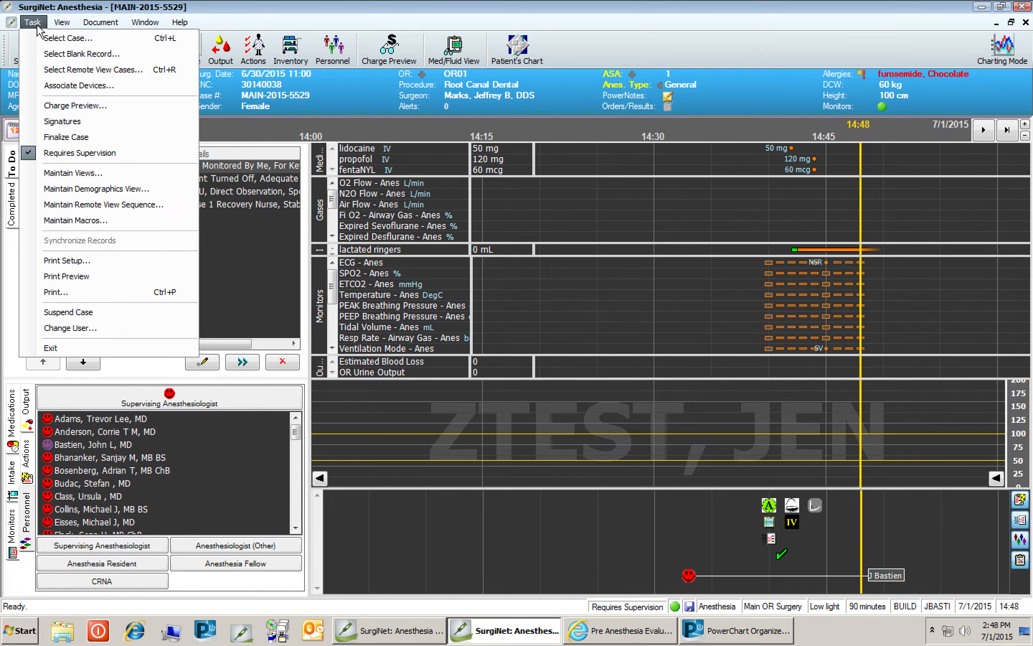
left_click(64, 121)
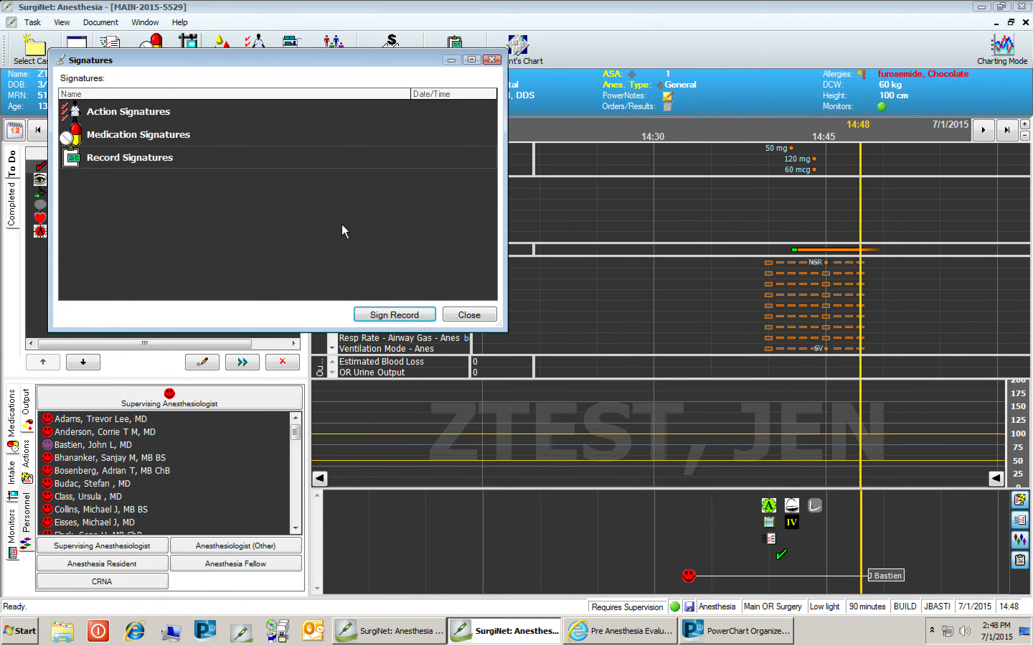
left_click(390, 316)
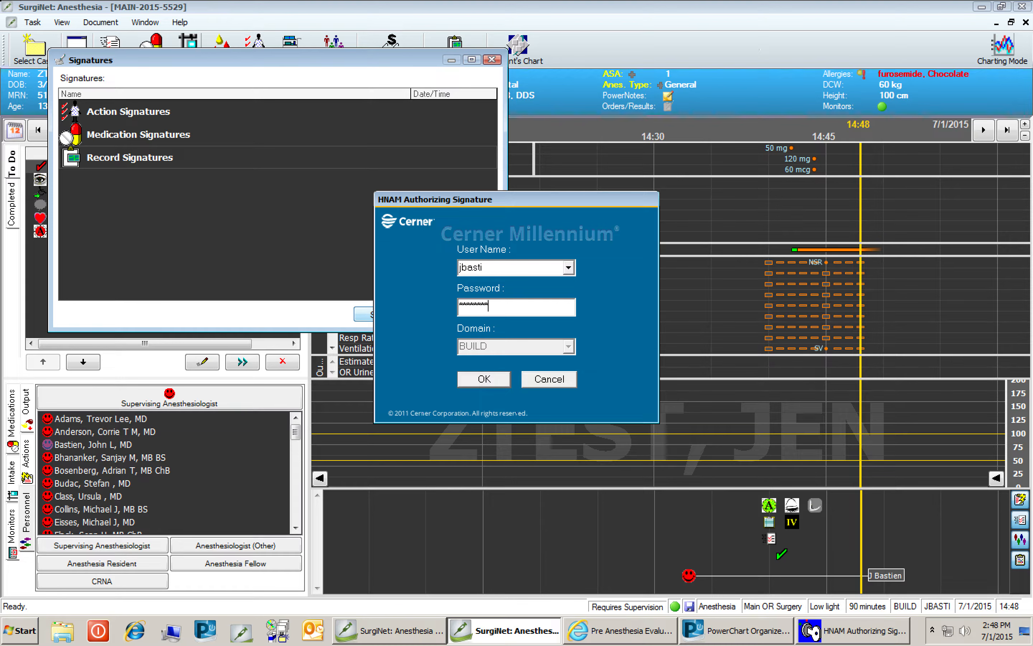
key("Return")
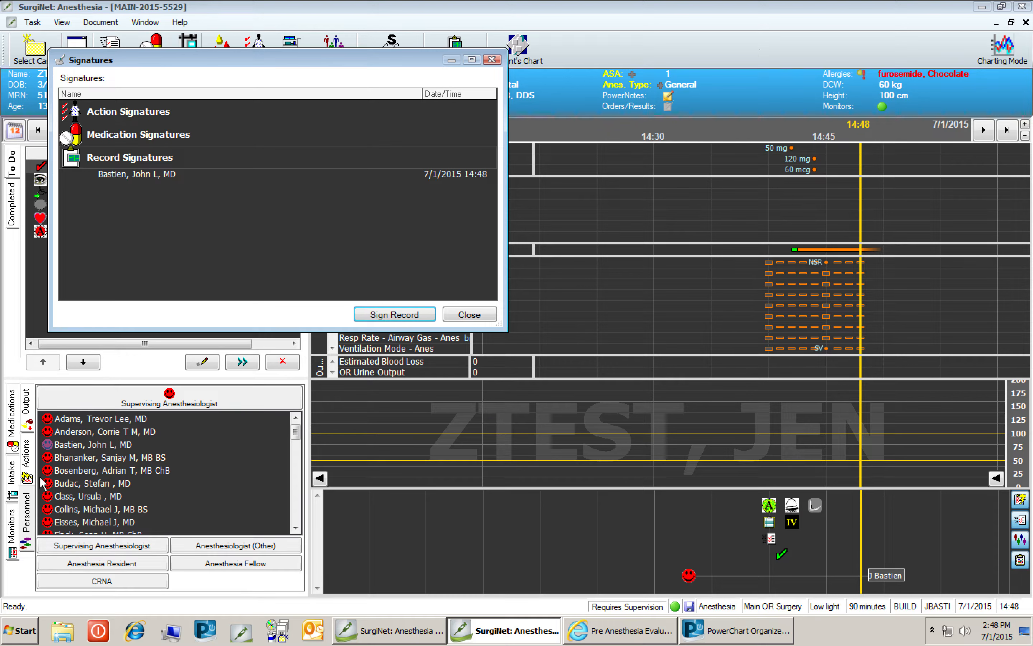
left_click(114, 568)
left_click(473, 311)
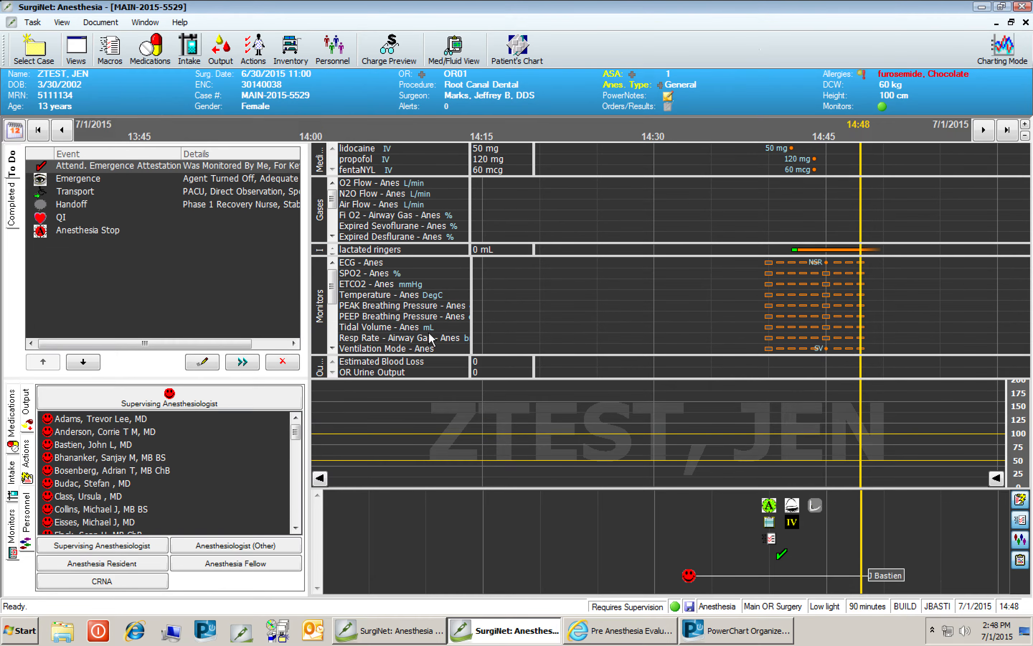
Add an anesthesia resident from the personnel list to the timeline.
left_click(119, 568)
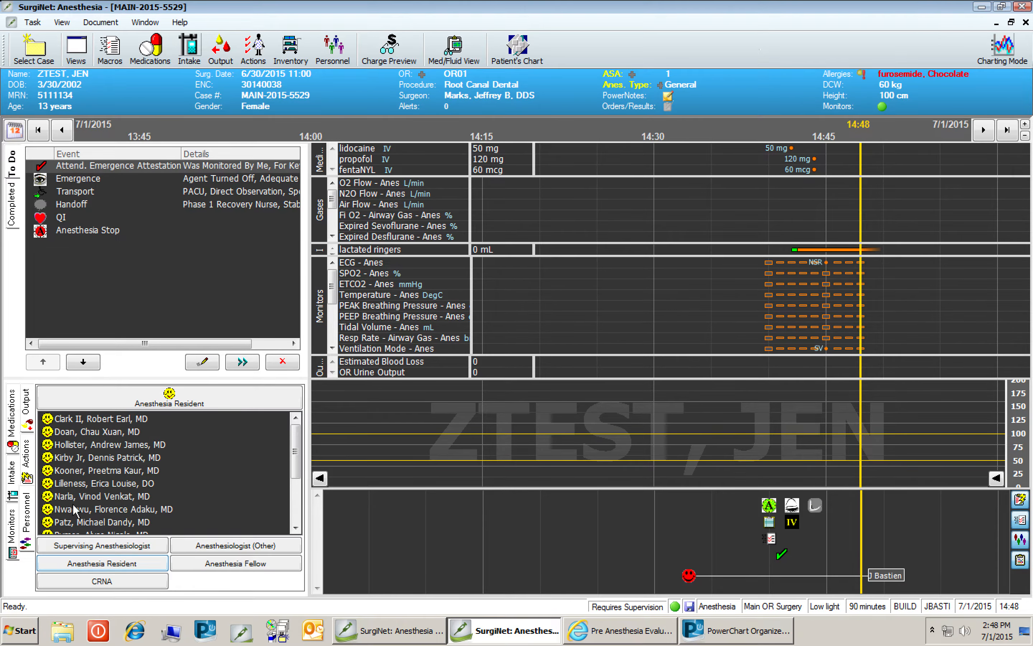
left_click(67, 423)
mouse_move(67, 423)
left_mouse_down()
mouse_move(581, 552)
mouse_move(667, 525)
mouse_move(690, 576)
left_mouse_up()
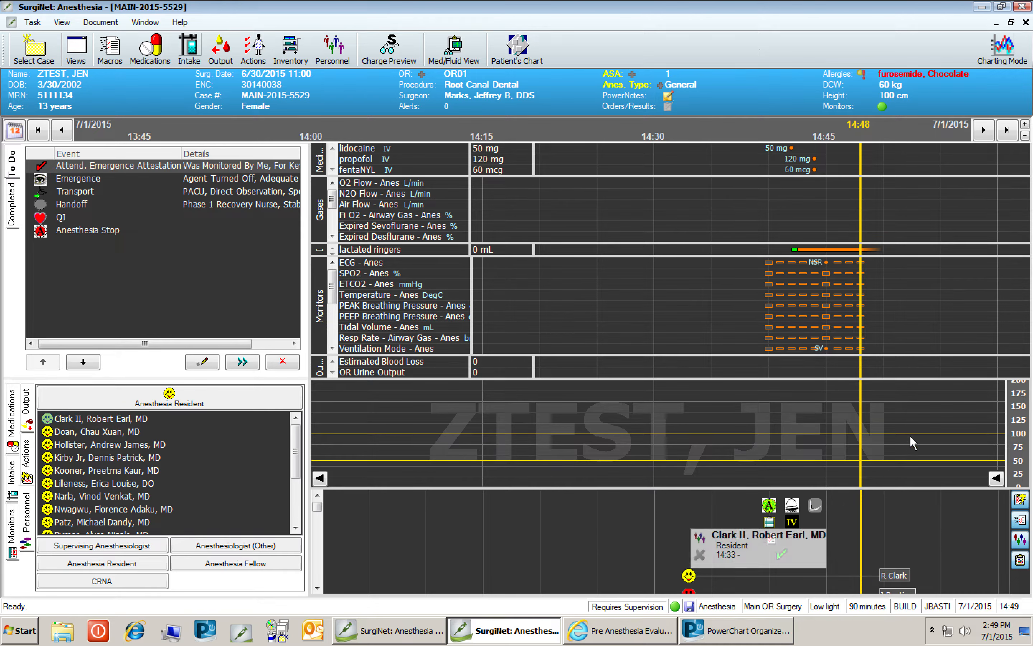
Suspend the case with providers excluded and a lactated ringers volume of 100 mL.
left_click(31, 24)
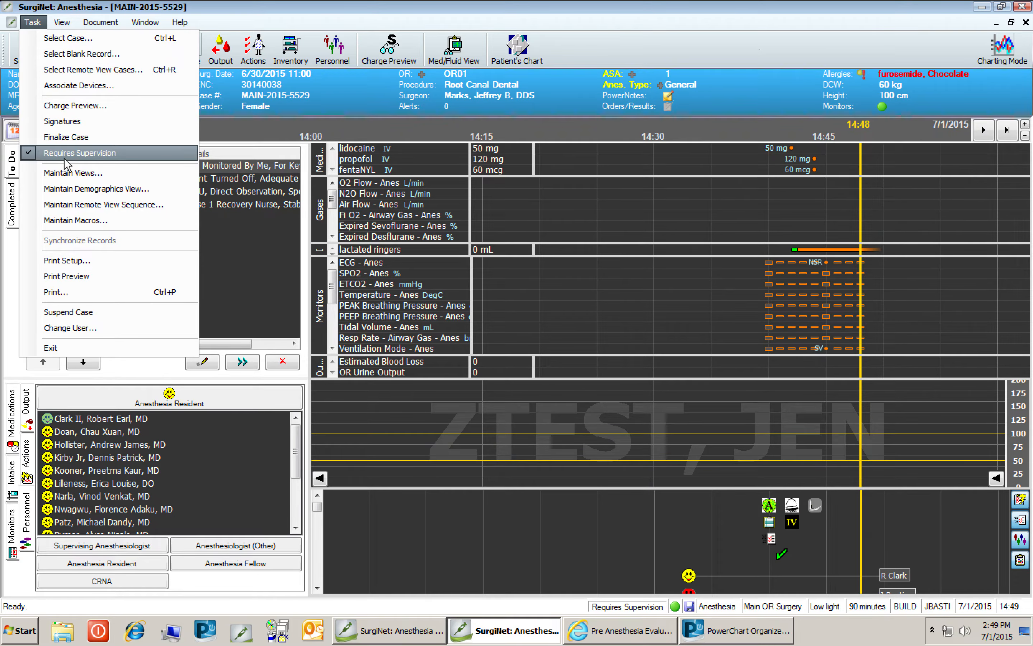
left_click(77, 312)
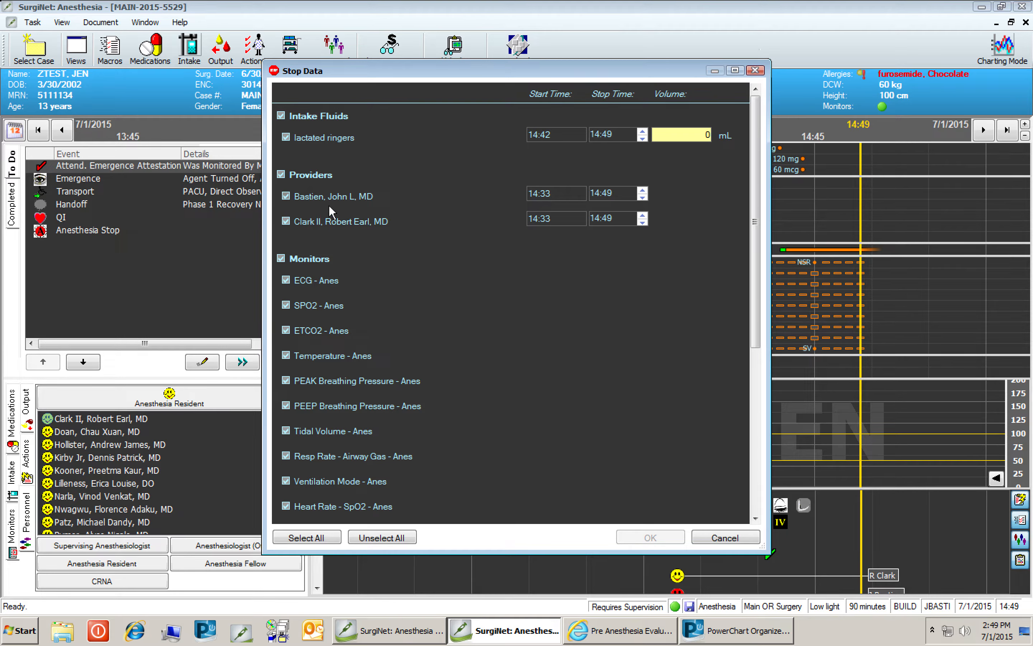
left_click(281, 175)
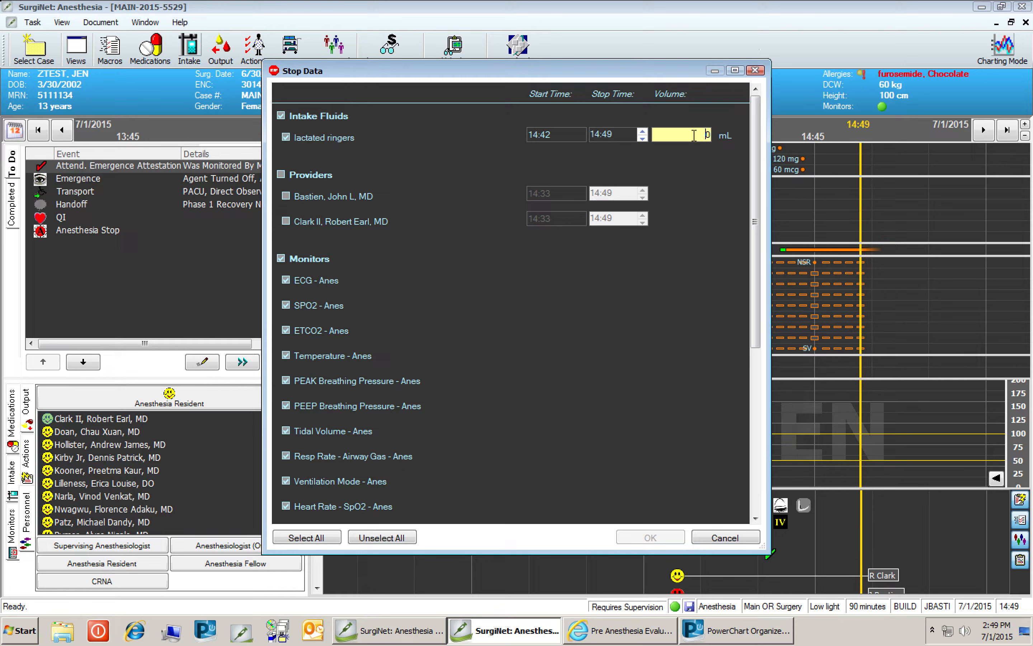
type("1")
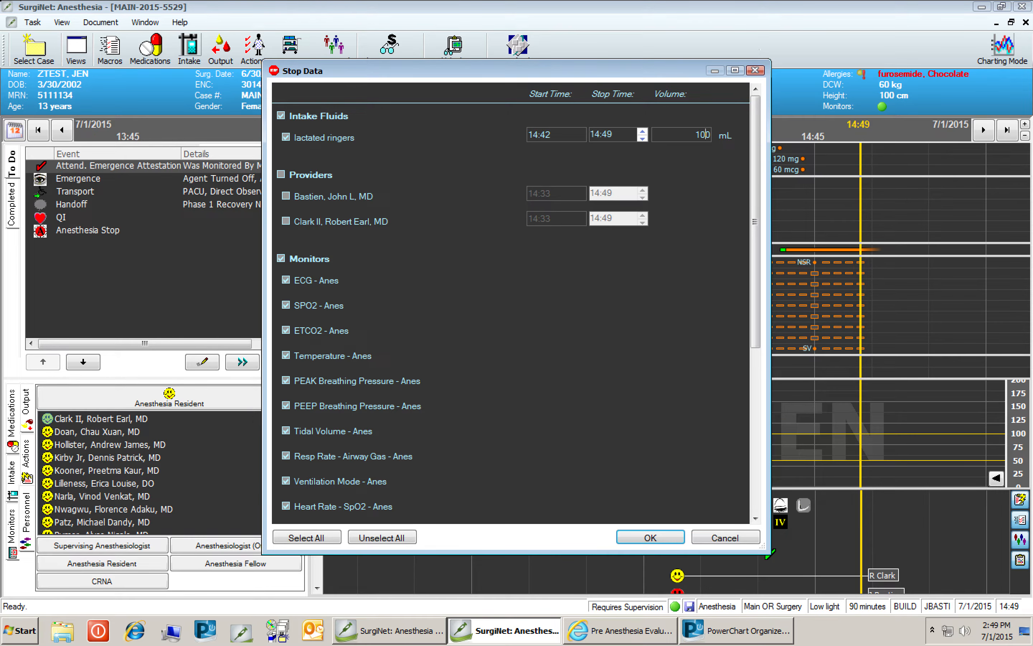
type("0")
left_click(670, 536)
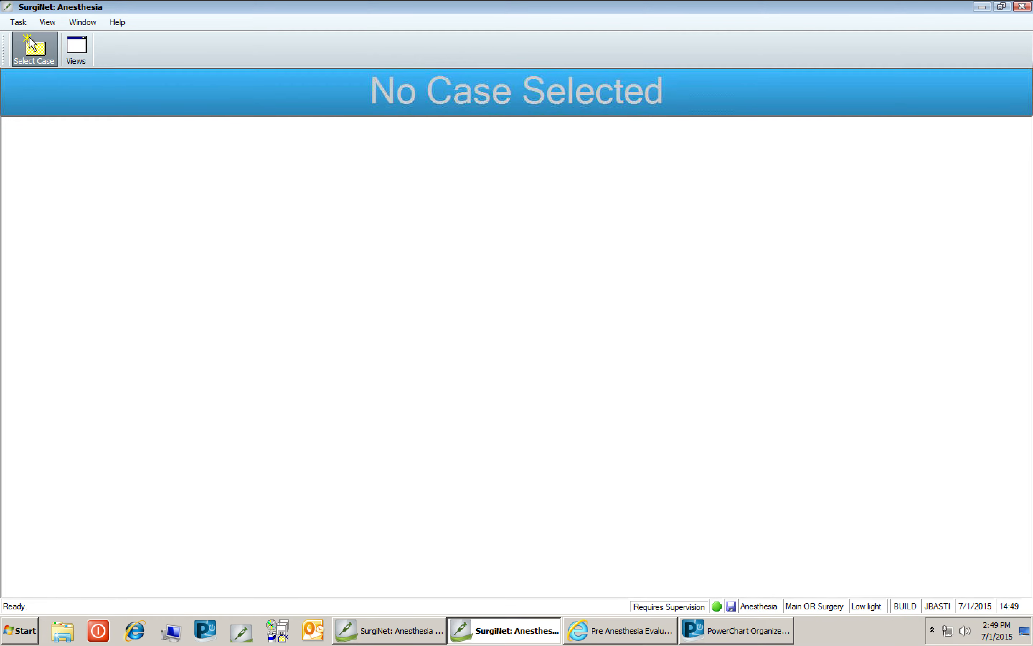
Reopen the 06/30/2015 Root Canal Dental case without selecting any device.
left_click(18, 22)
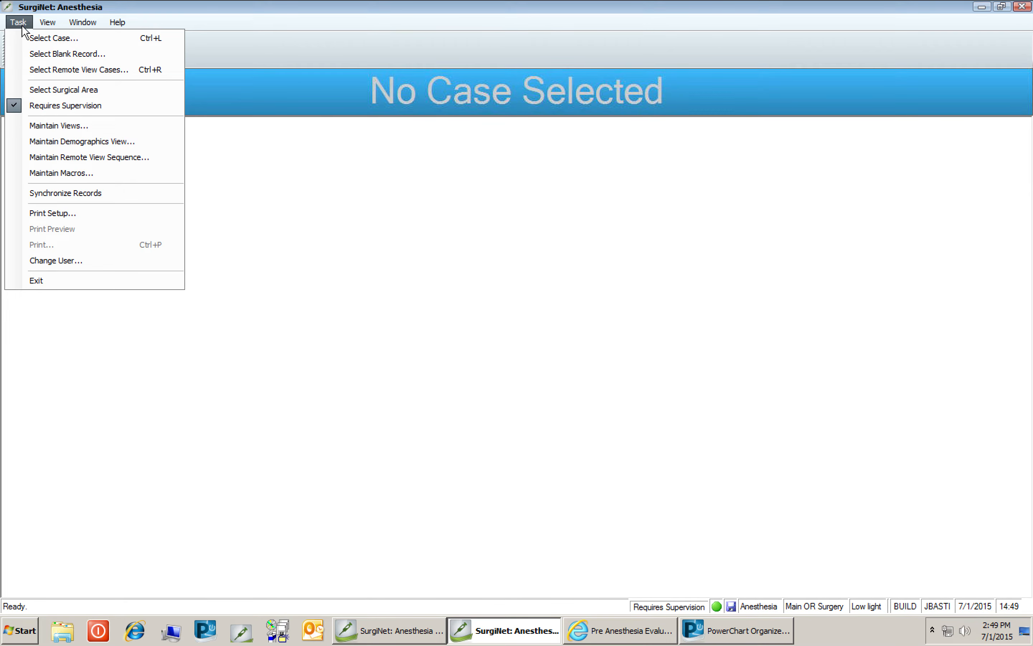
left_click(364, 169)
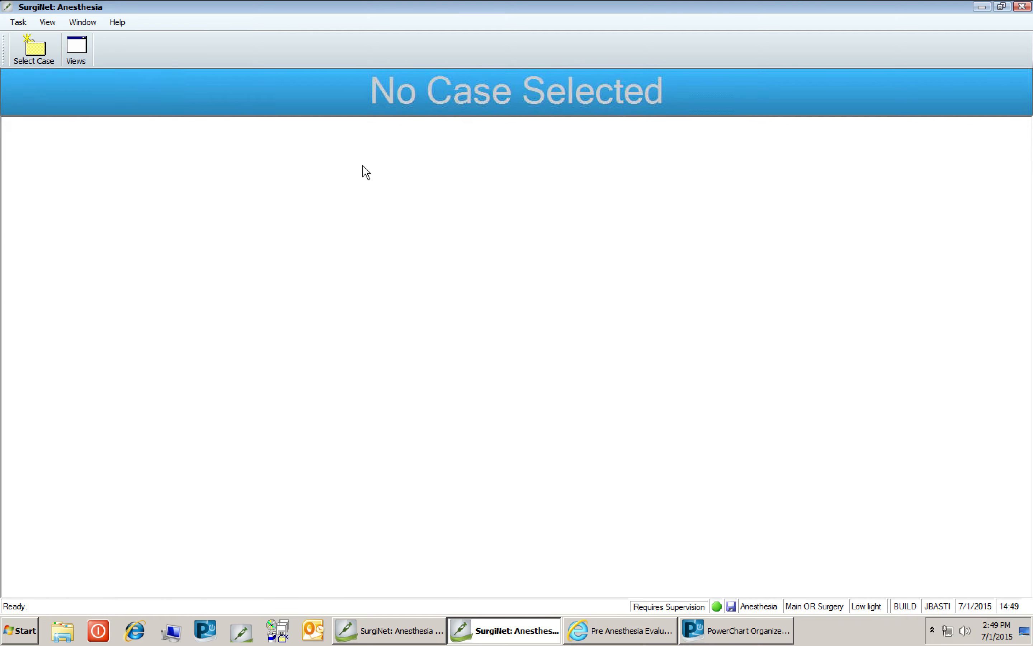
left_click(35, 51)
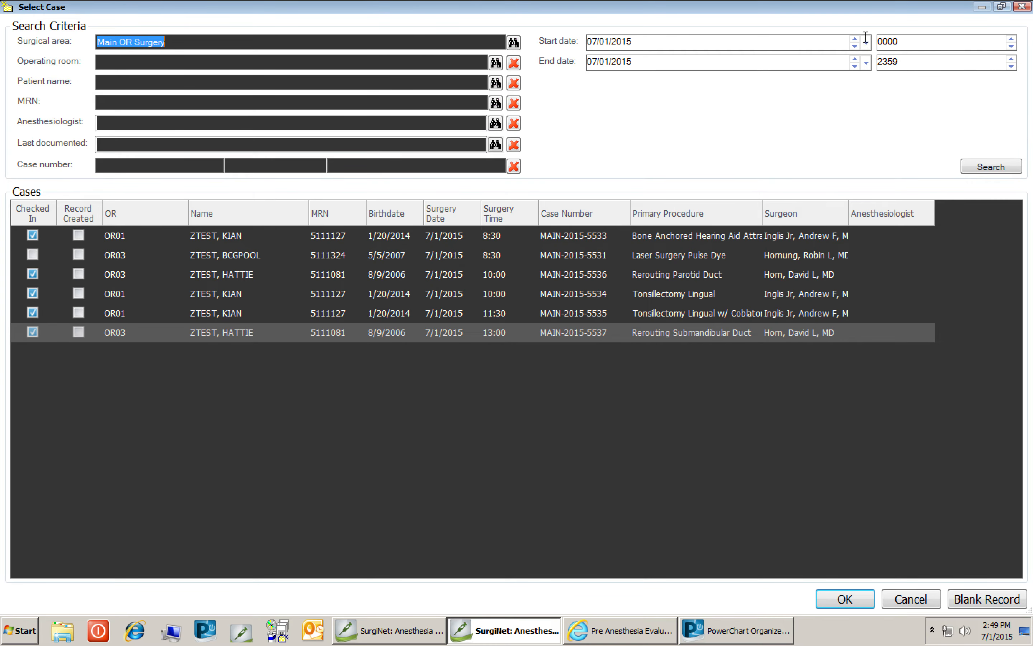
left_click(855, 47)
left_click(855, 66)
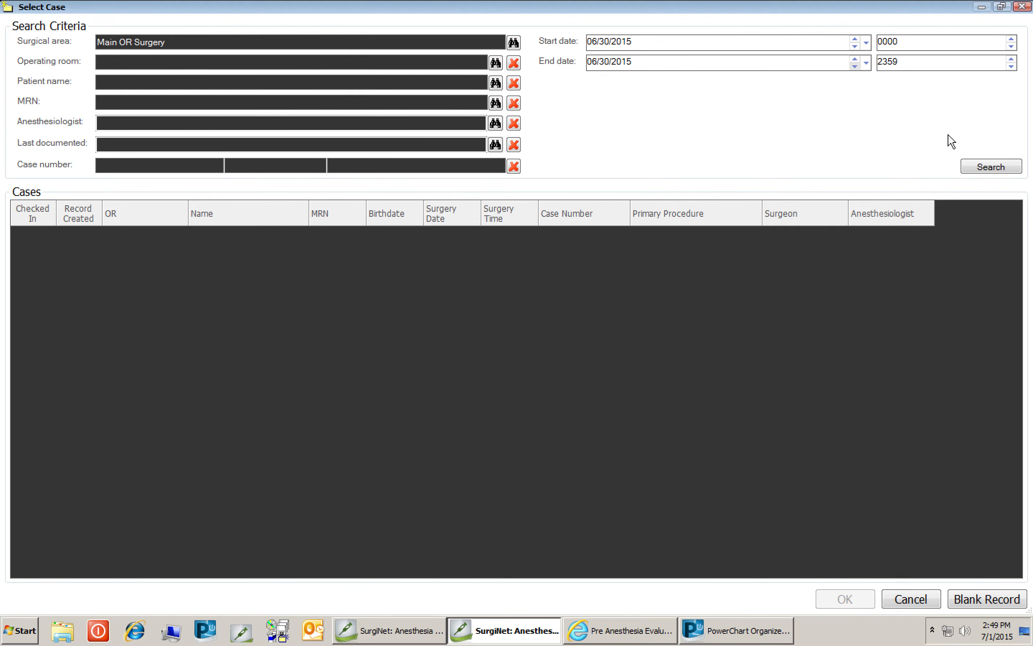
left_click(980, 171)
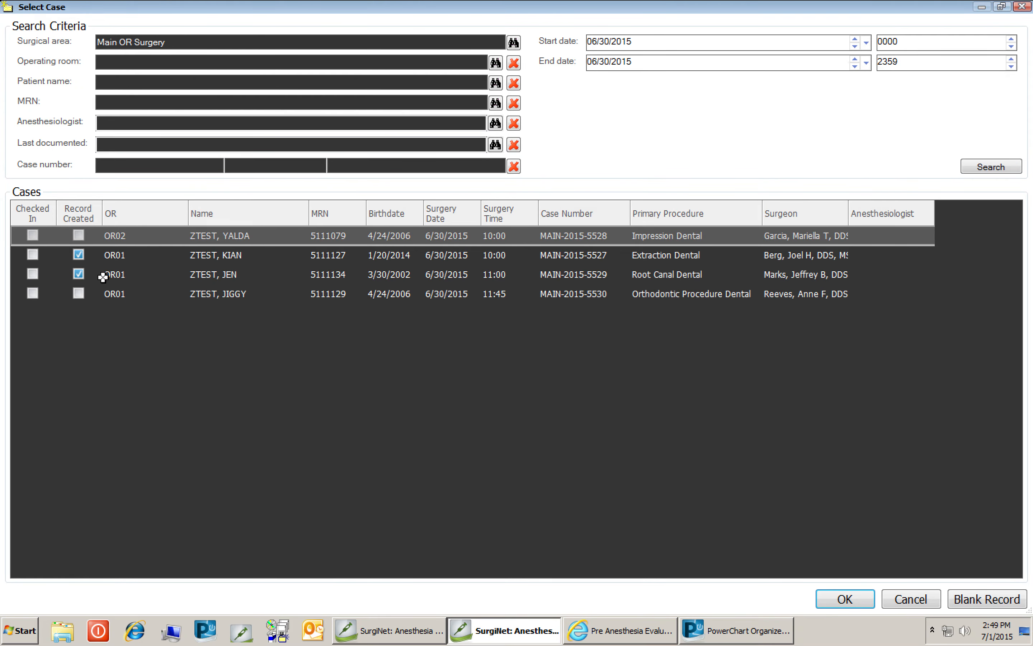
left_click(229, 278)
double_click(229, 277)
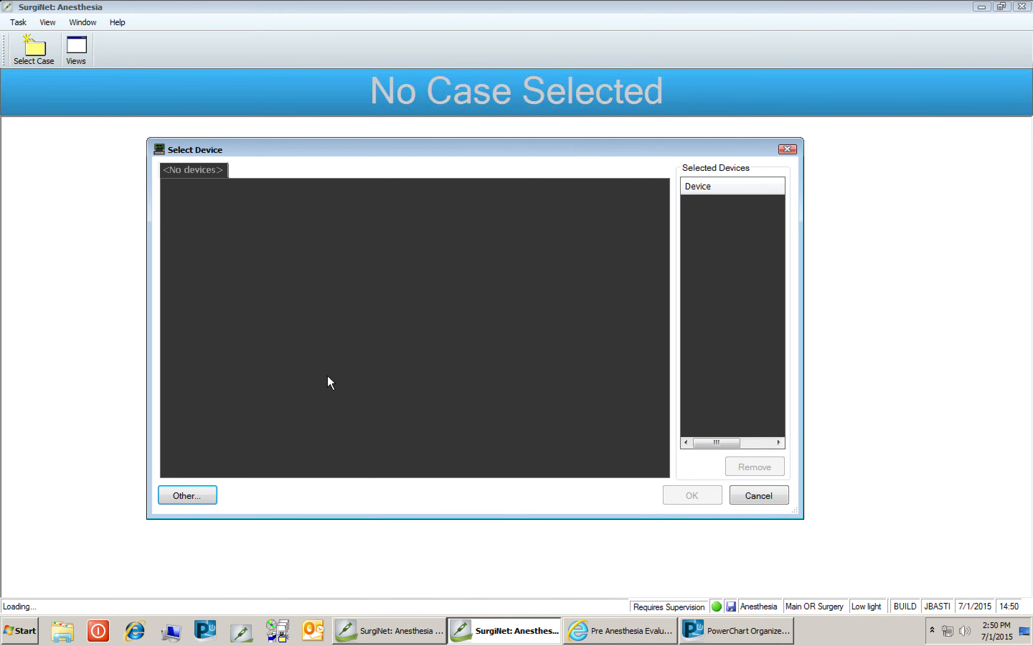
left_click(759, 496)
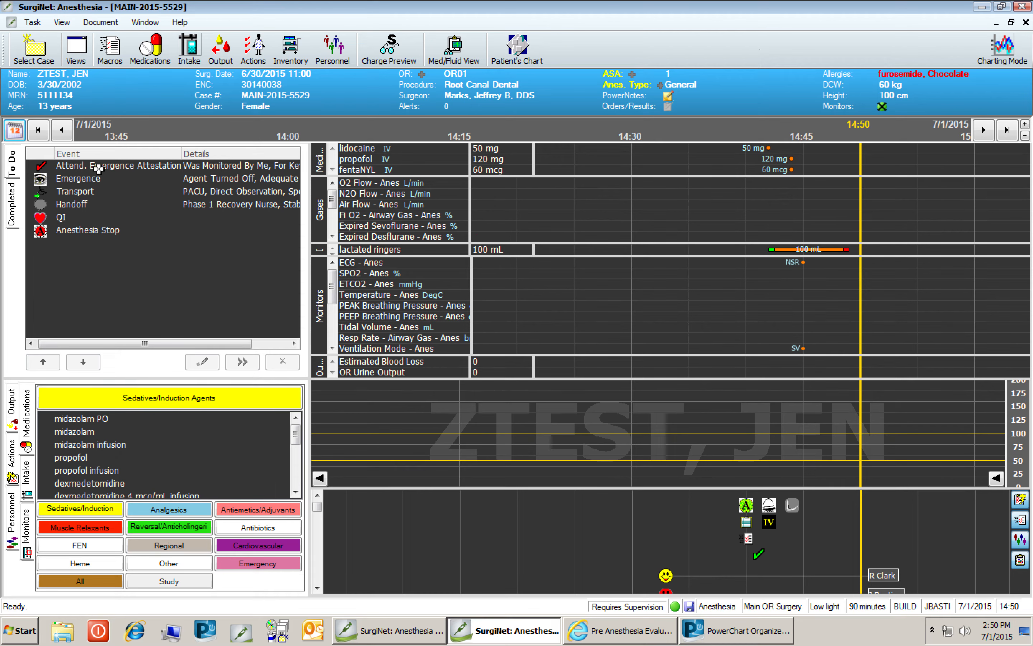
Chart the Attend. Emergence Attestation event on the timeline at about 14:48.
left_click(95, 166)
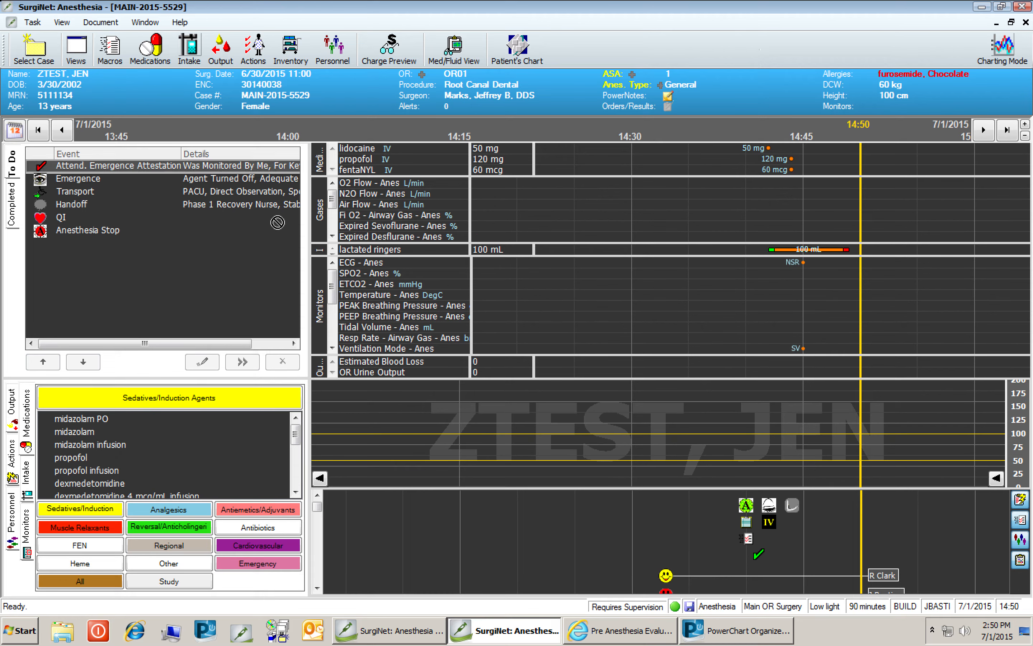
left_click(841, 505)
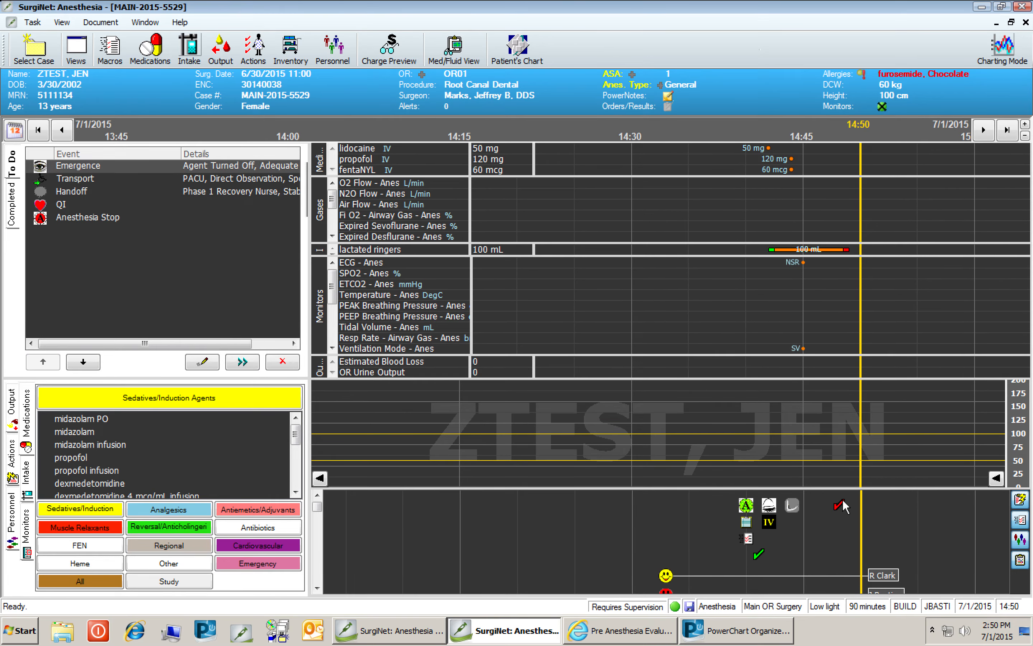
Chart the remaining Emergence, Transport, Handoff, QI and Anesthesia Stop macro events on the timeline in sequence.
left_click(191, 170)
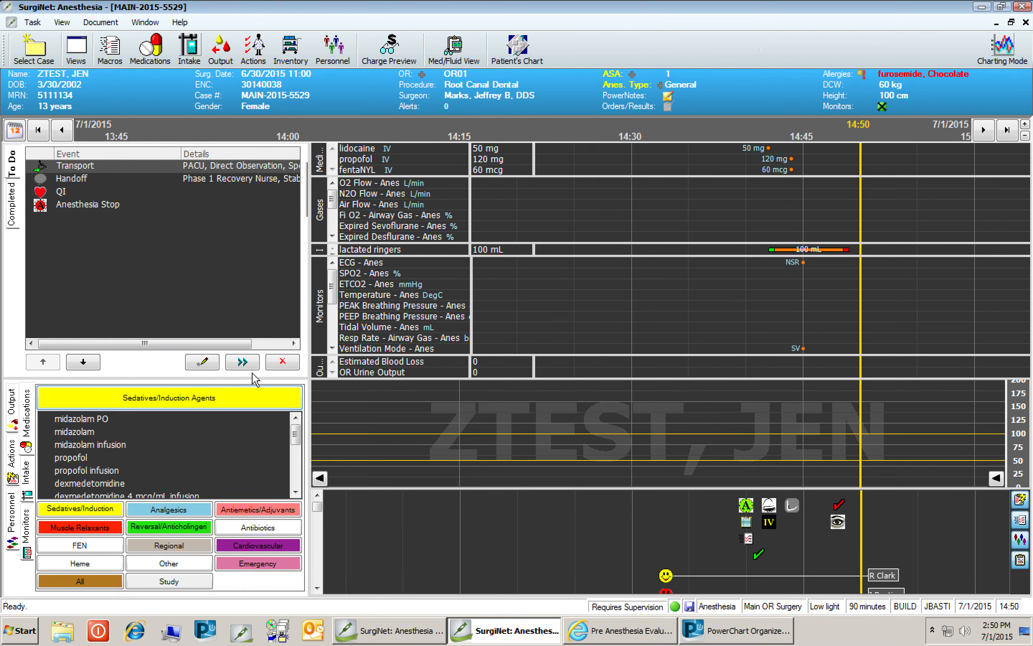
left_click(246, 362)
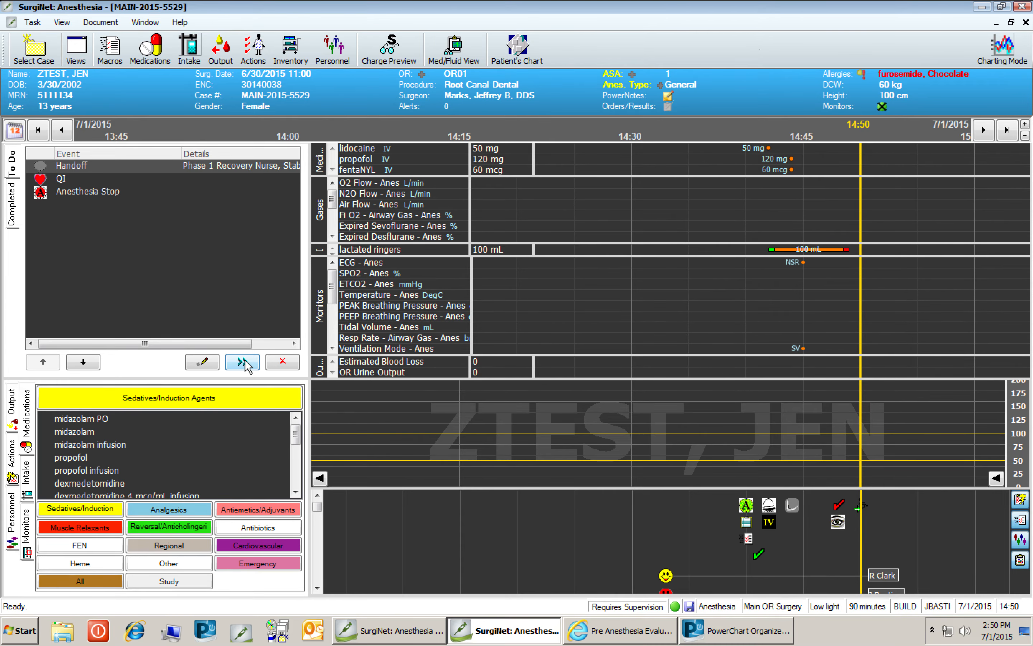
left_click(246, 363)
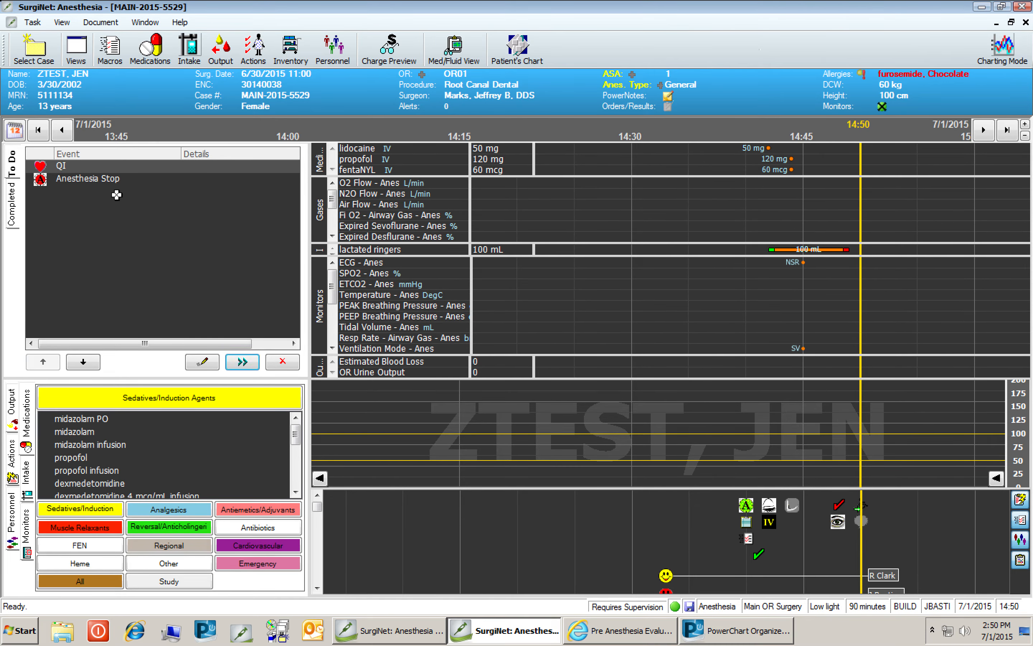
left_click(203, 363)
left_click(79, 80)
left_click(243, 366)
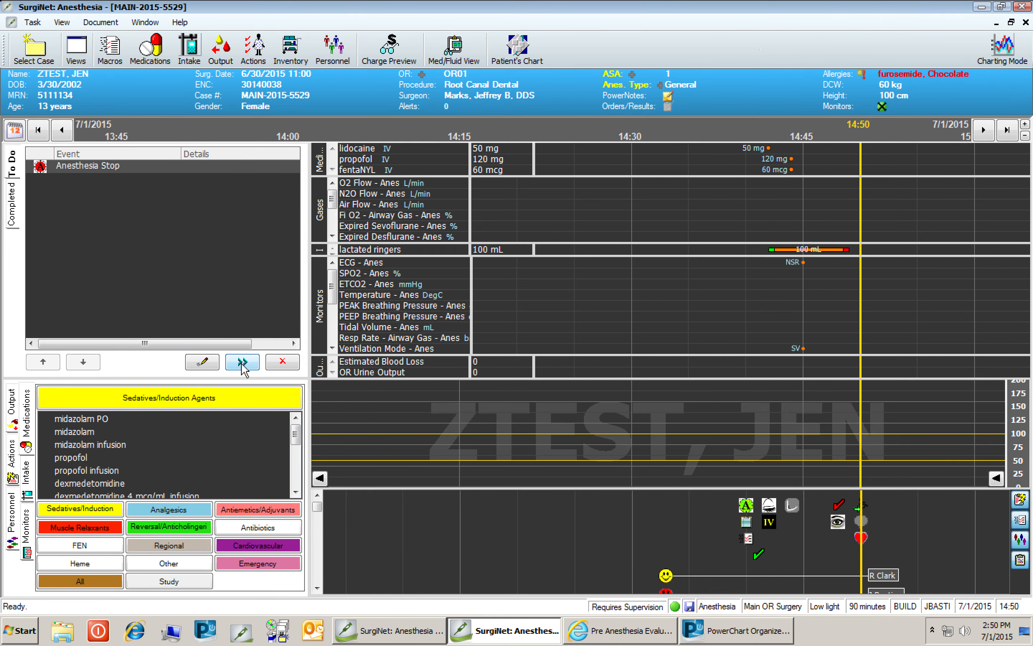
left_click(243, 363)
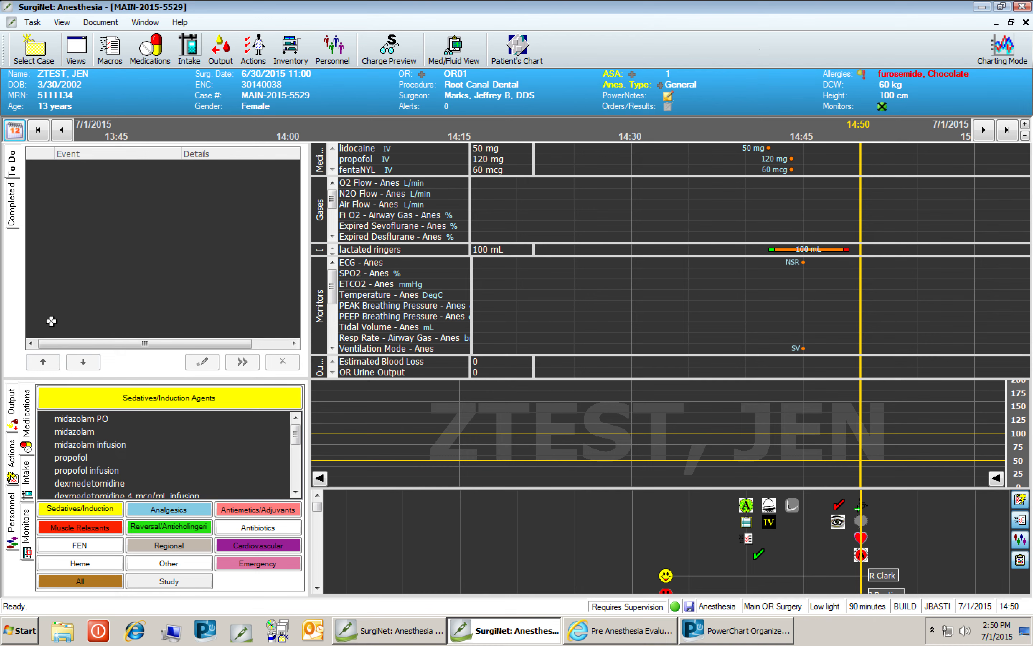
Finalize the case, keeping both providers selected in the stop data.
left_click(33, 23)
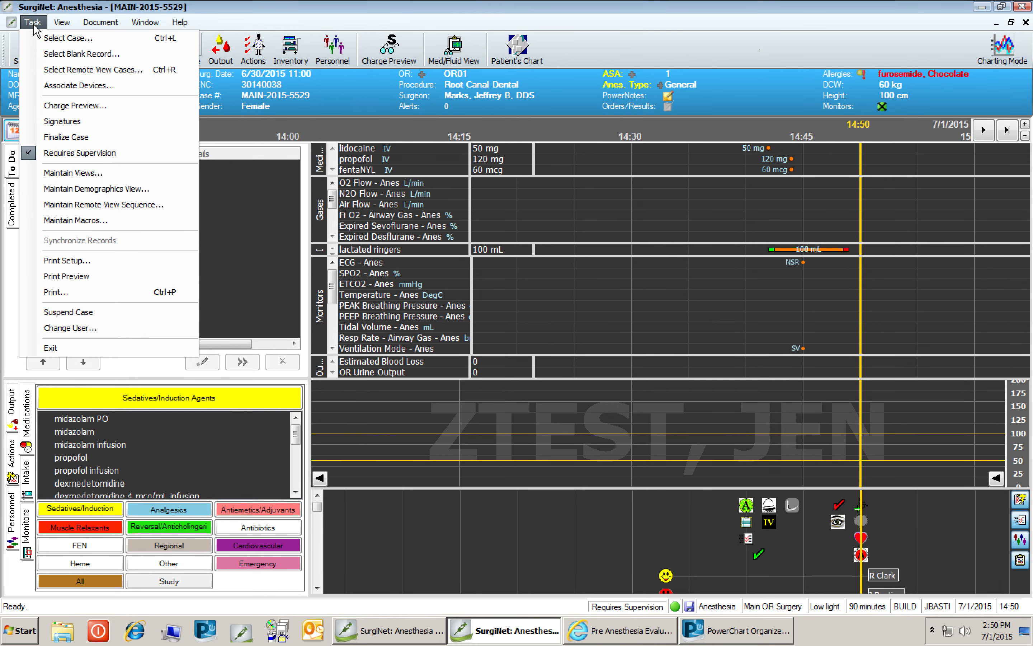
left_click(64, 138)
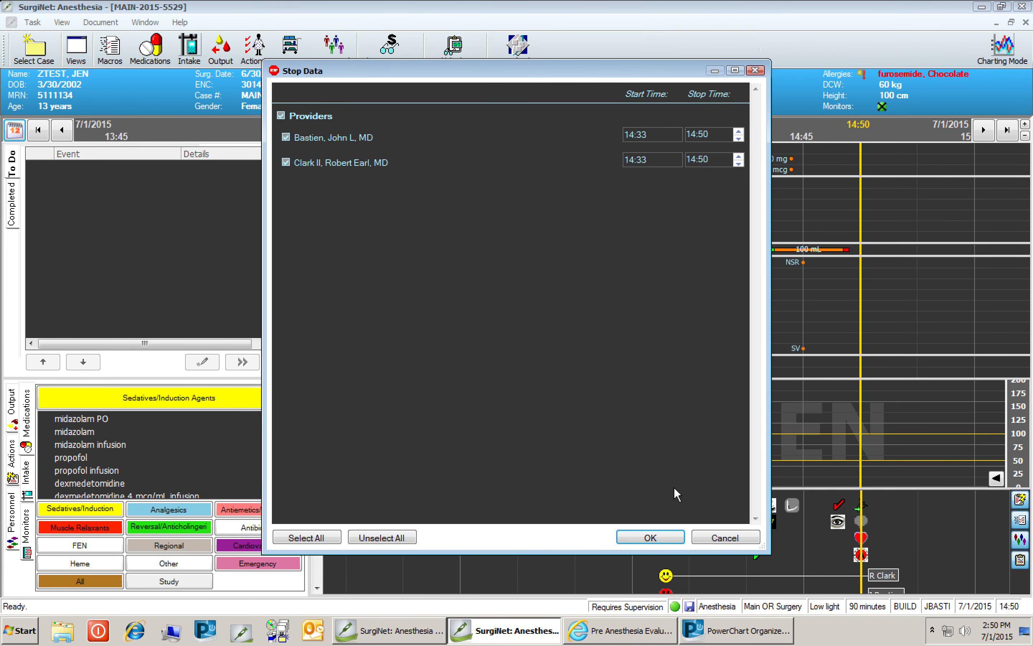
left_click(651, 538)
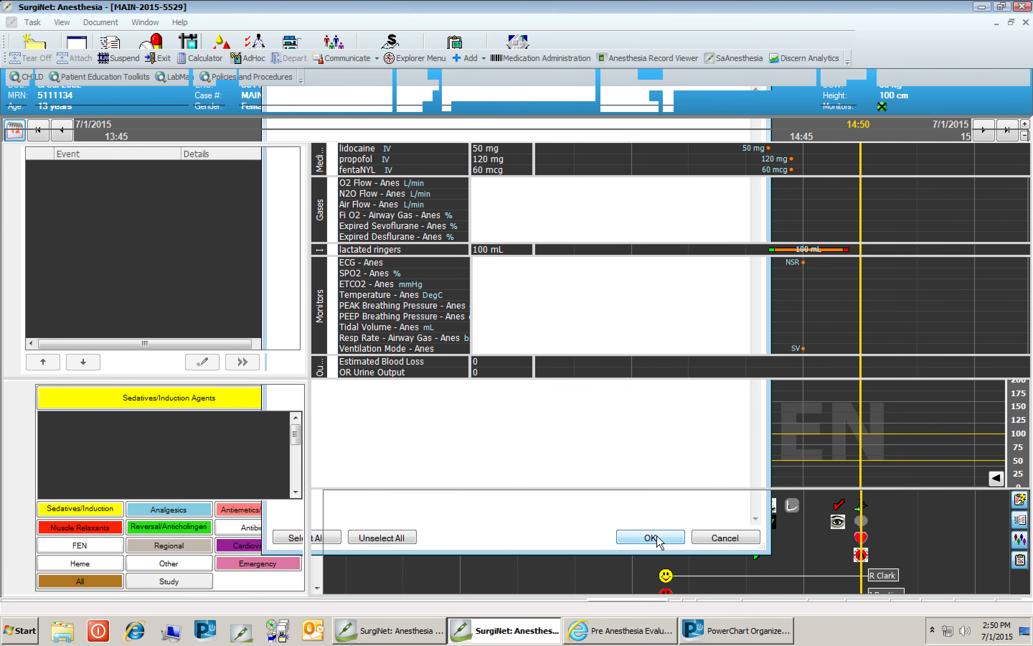